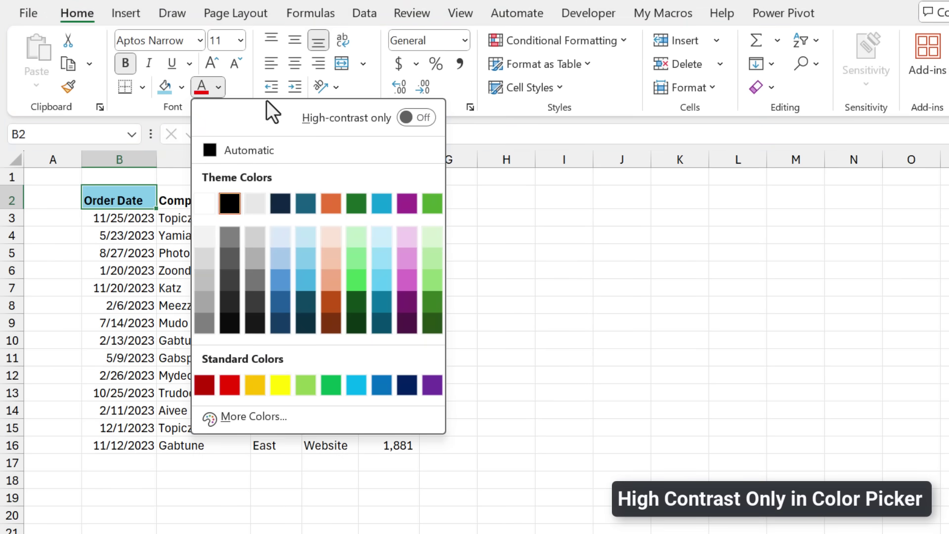
Turn on the High-contrast only toggle so the Font Color palette shows only high-contrast colours
{"action": "left_click", "coordinate": [405, 118]}
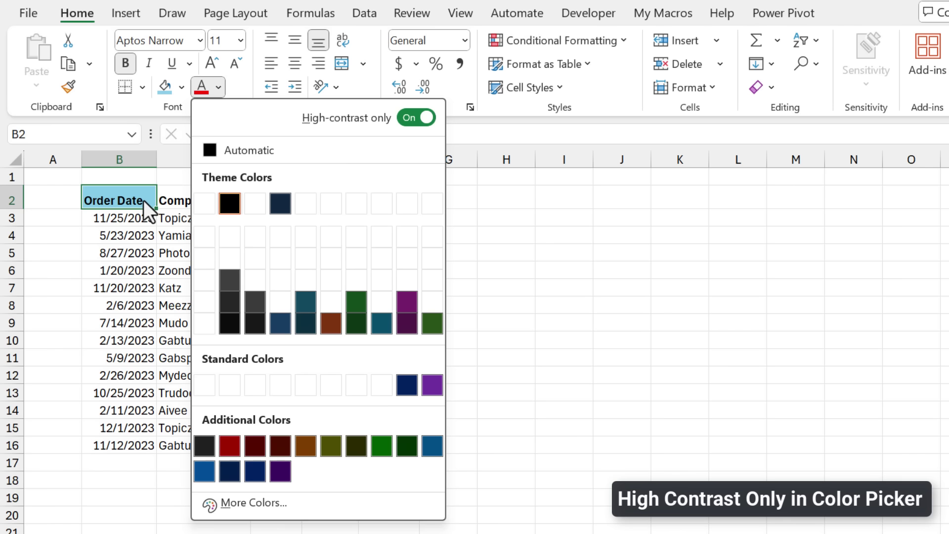
{"action": "mouse_move", "coordinate": [228, 206]}
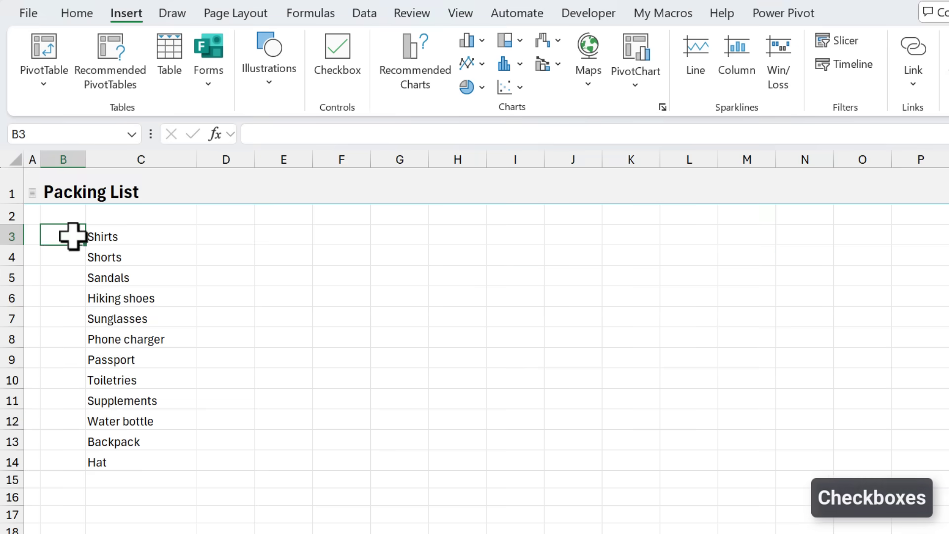
Insert checkboxes in B3:B14, tick Shorts and Sandals, then tick H5's Details box on Inv Details
{"action": "left_click_drag", "start_coordinate": [70, 236], "coordinate": [67, 467]}
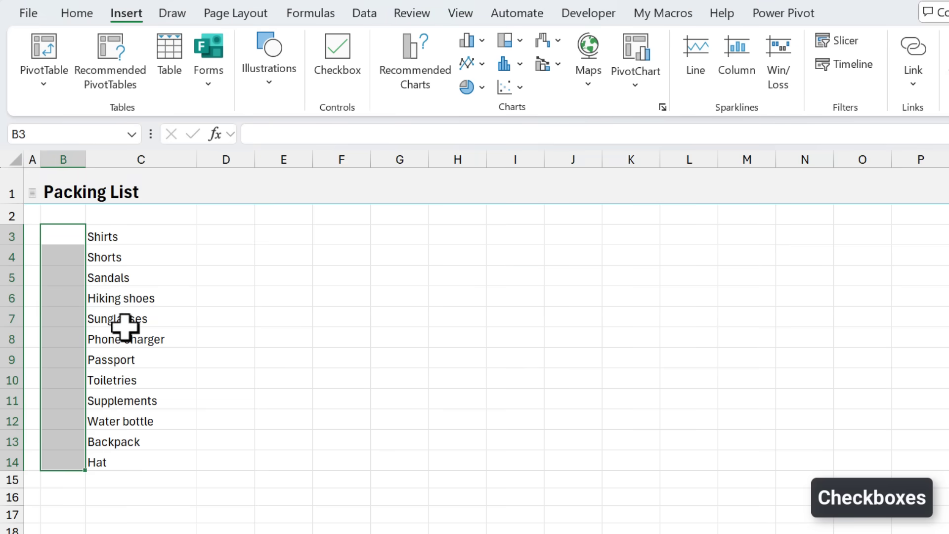
{"action": "left_click", "coordinate": [338, 46]}
{"action": "left_click", "coordinate": [64, 256]}
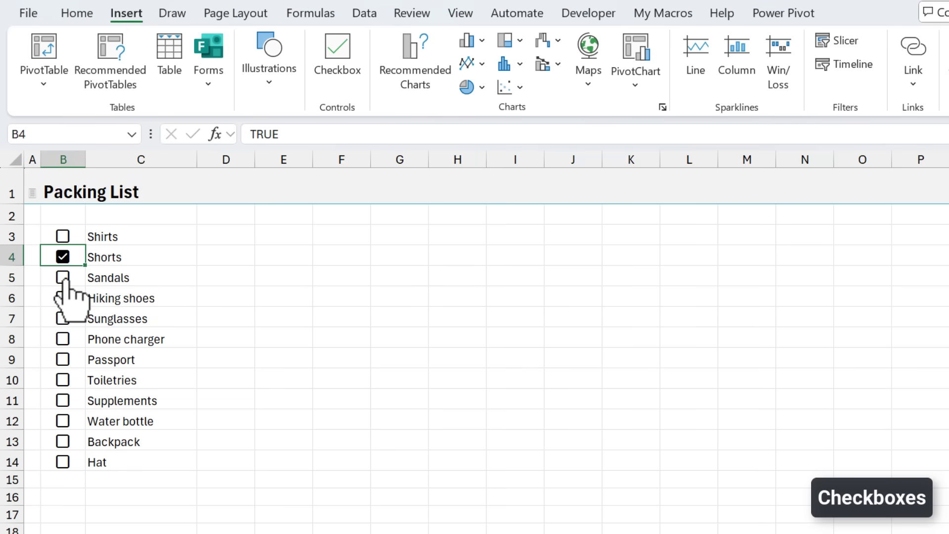
{"action": "left_click", "coordinate": [63, 277]}
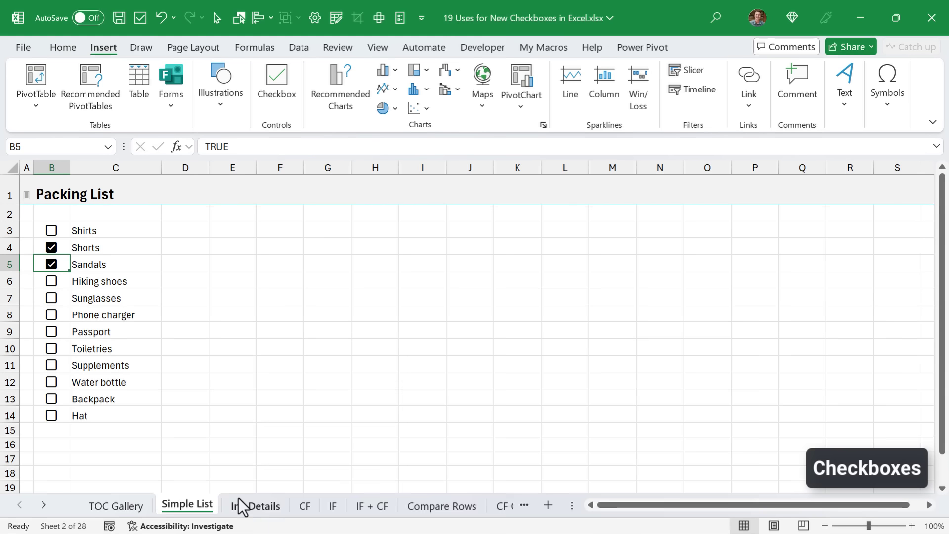
{"action": "left_click", "coordinate": [250, 504]}
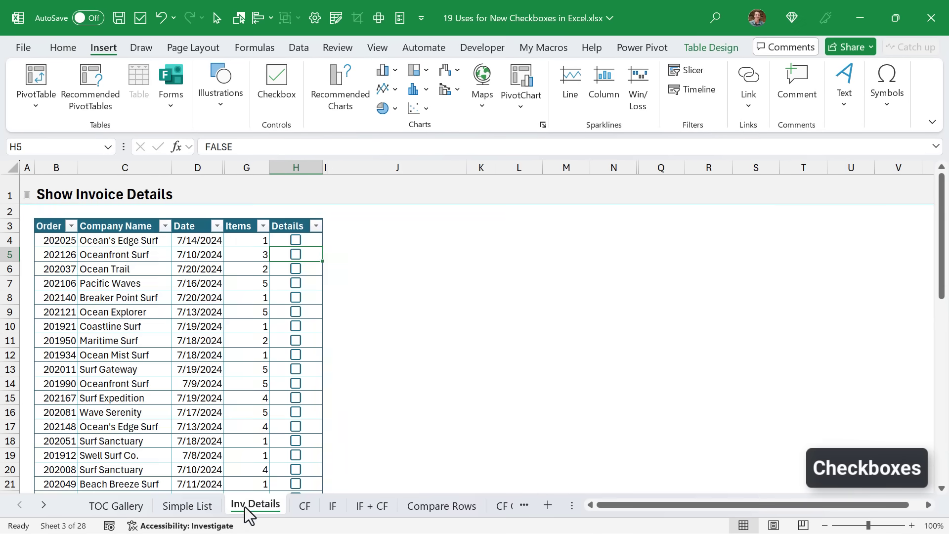
{"action": "left_click", "coordinate": [296, 255]}
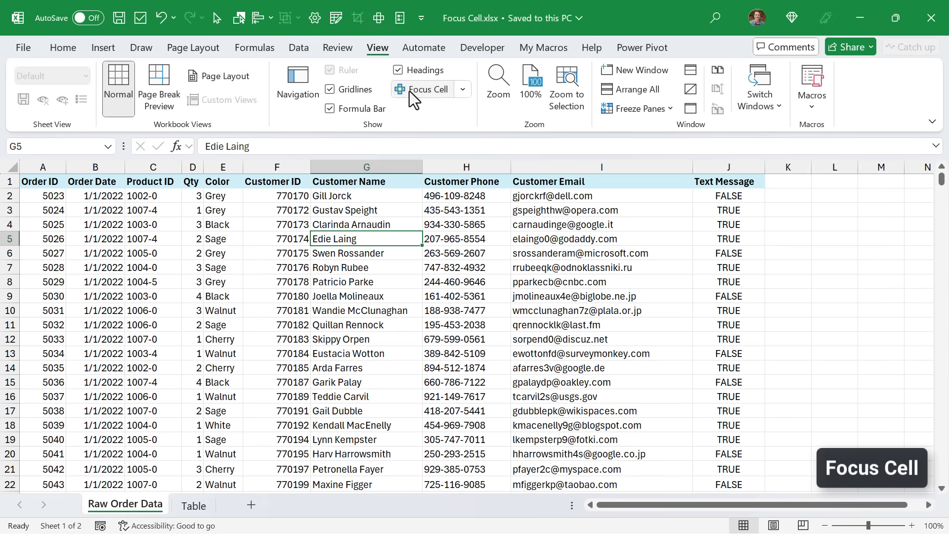
Turn Focus Cell on at F8, turn it back off, then find the next Walnut in E10
{"action": "left_click", "coordinate": [409, 91]}
{"action": "left_click", "coordinate": [281, 279]}
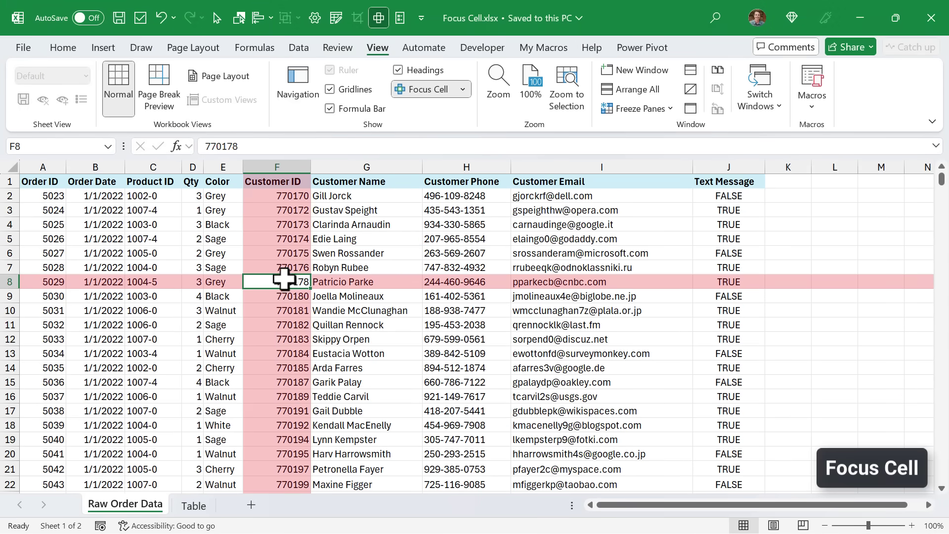
{"action": "left_click", "coordinate": [467, 91]}
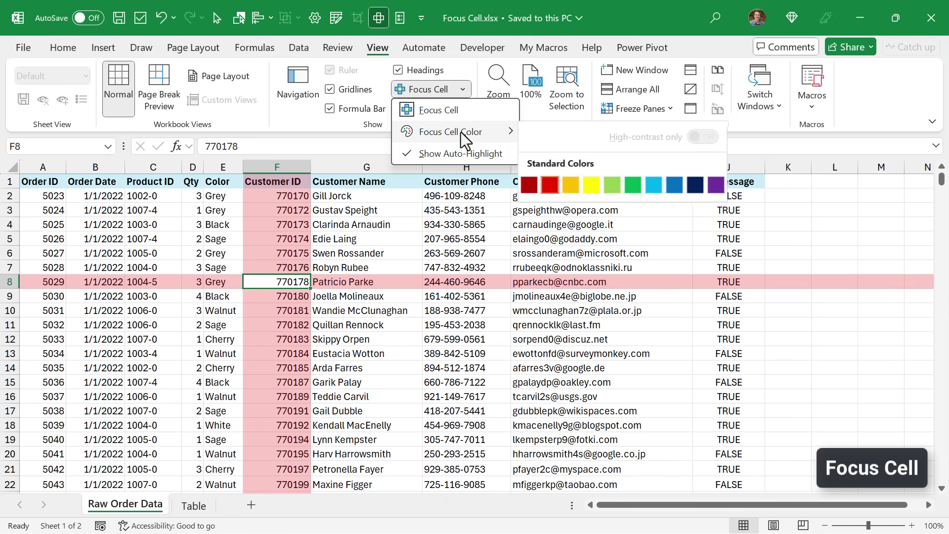
{"action": "left_click", "coordinate": [443, 101]}
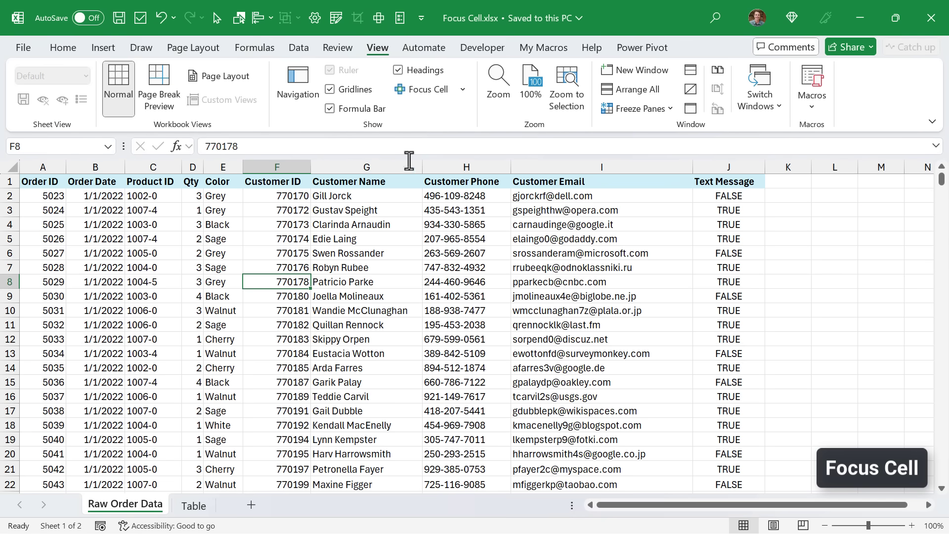
{"action": "key", "text": "ctrl+f"}
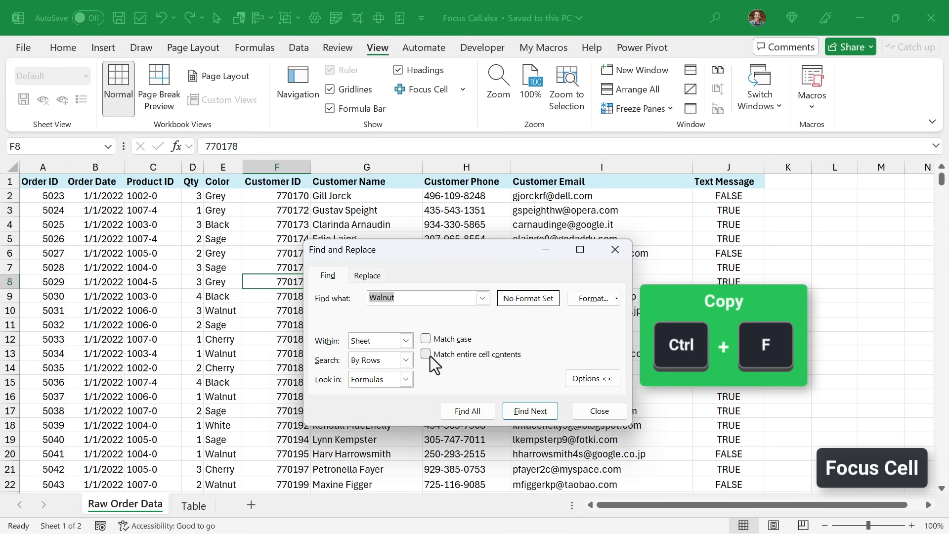
{"action": "left_click", "coordinate": [526, 410]}
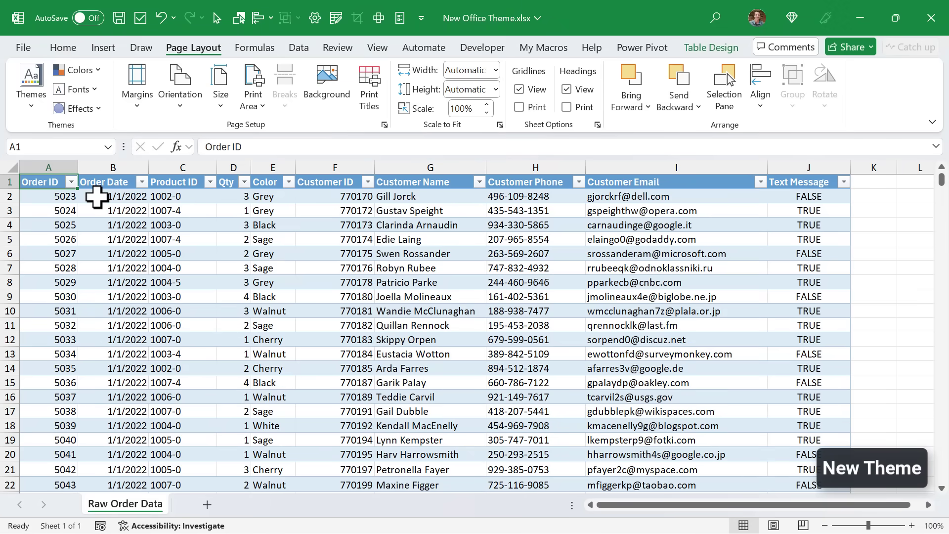
Apply the Office theme so the order table's banding turns purple and pink
{"action": "left_click", "coordinate": [32, 100]}
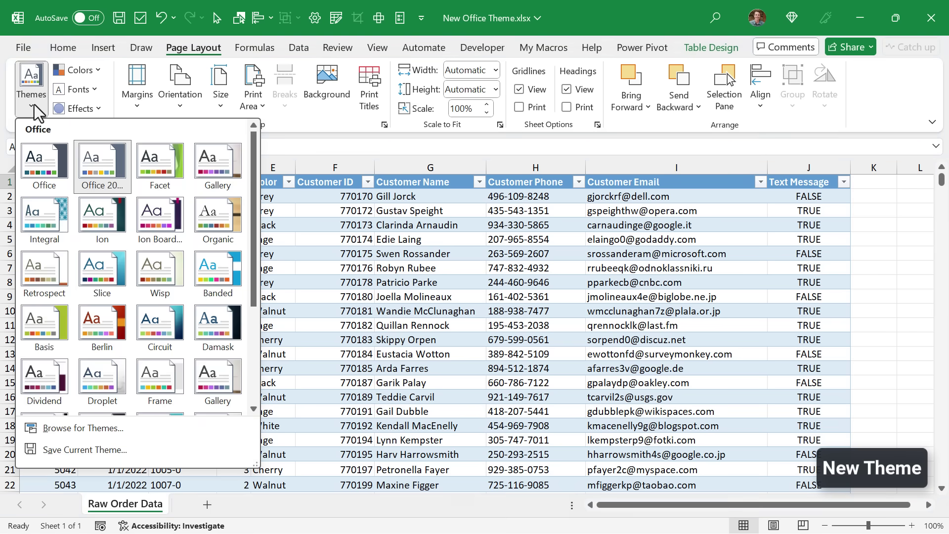
{"action": "left_click", "coordinate": [45, 163]}
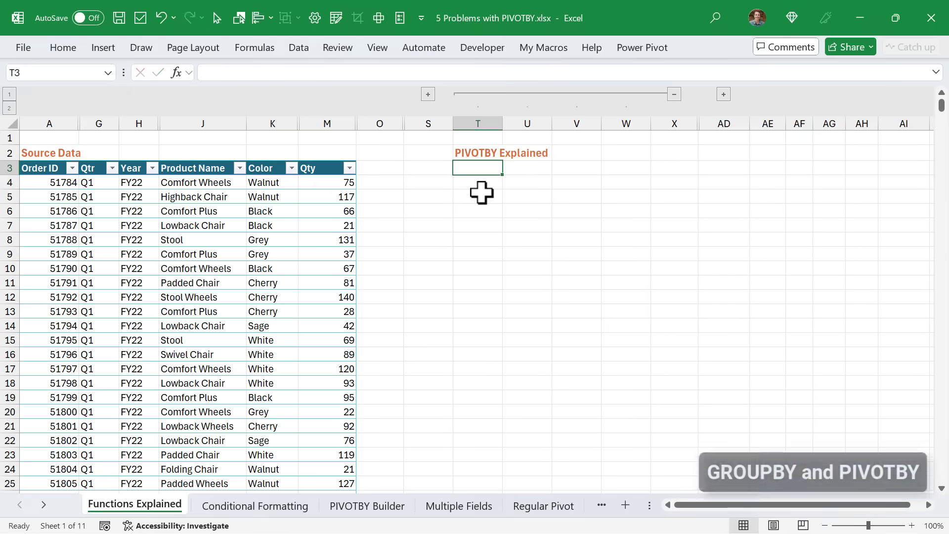
Enter =PIVOTBY(Color, Year, Qty, SUM) in T3 to total Qty by colour and year
{"action": "type", "text": "=pivot"}
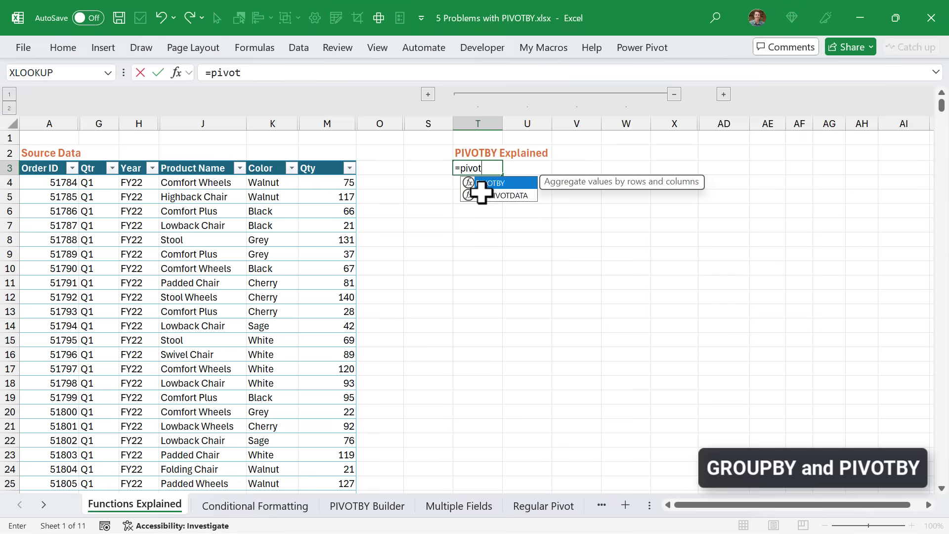
{"action": "key", "text": "Tab"}
{"action": "left_click", "coordinate": [277, 158]}
{"action": "type", "text": ","}
{"action": "left_click", "coordinate": [136, 157]}
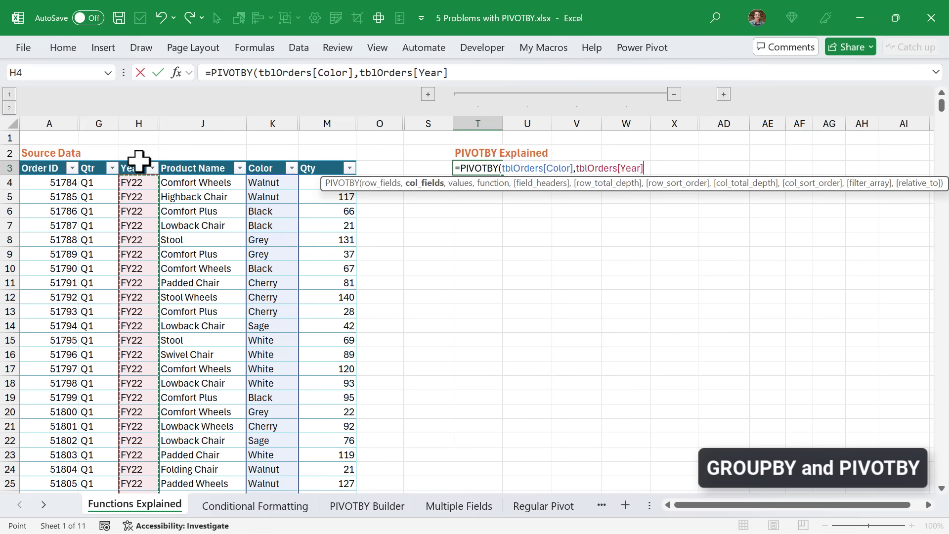
{"action": "type", "text": ","}
{"action": "left_click", "coordinate": [317, 160]}
{"action": "type", "text": ",sum"}
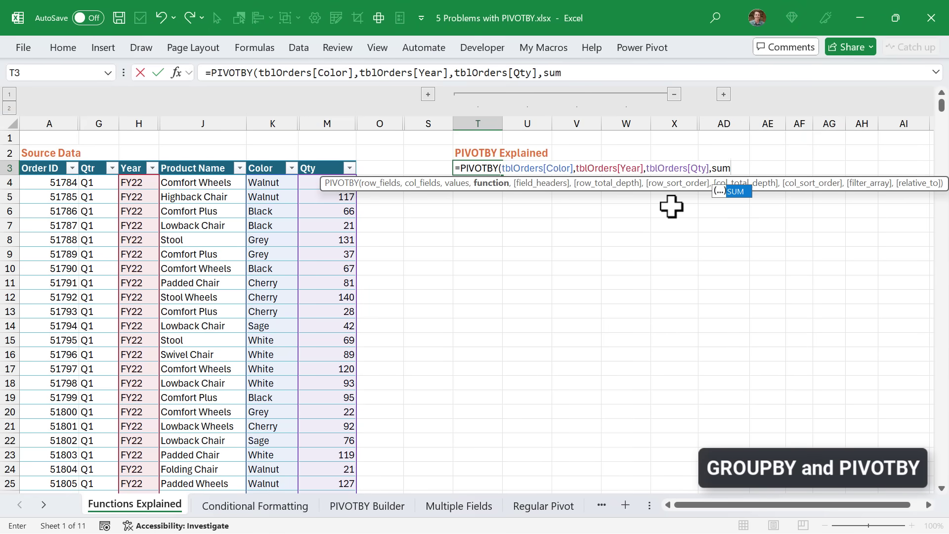
{"action": "key", "text": "Return"}
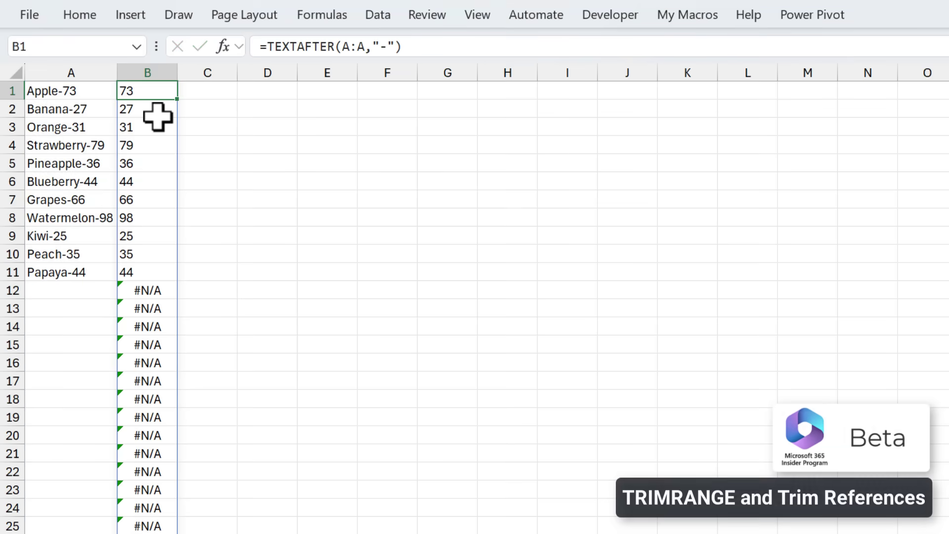
Wrap the A:A reference in B1's TEXTAFTER formula with TRIMRANGE to remove the #N/A rows
{"action": "key", "text": "F2"}
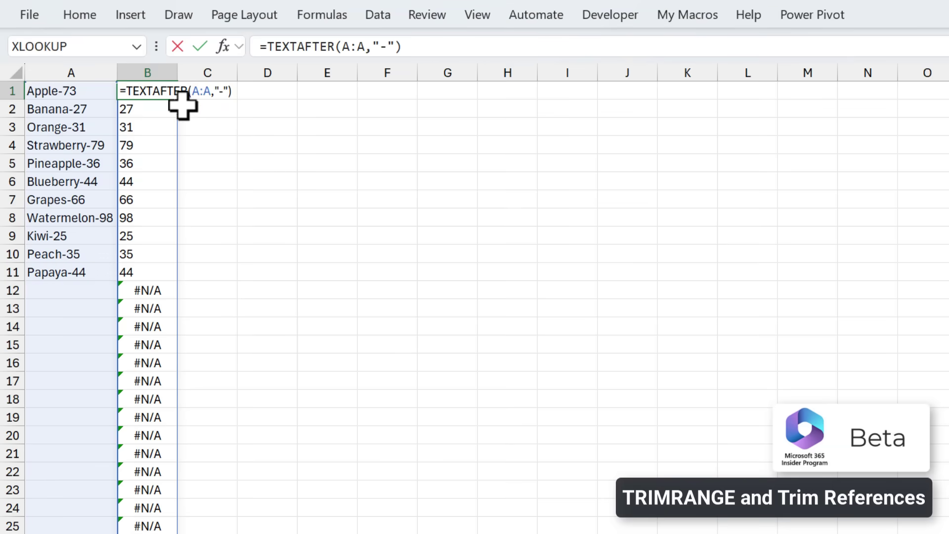
{"action": "left_click", "coordinate": [193, 92]}
{"action": "type", "text": "trimr"}
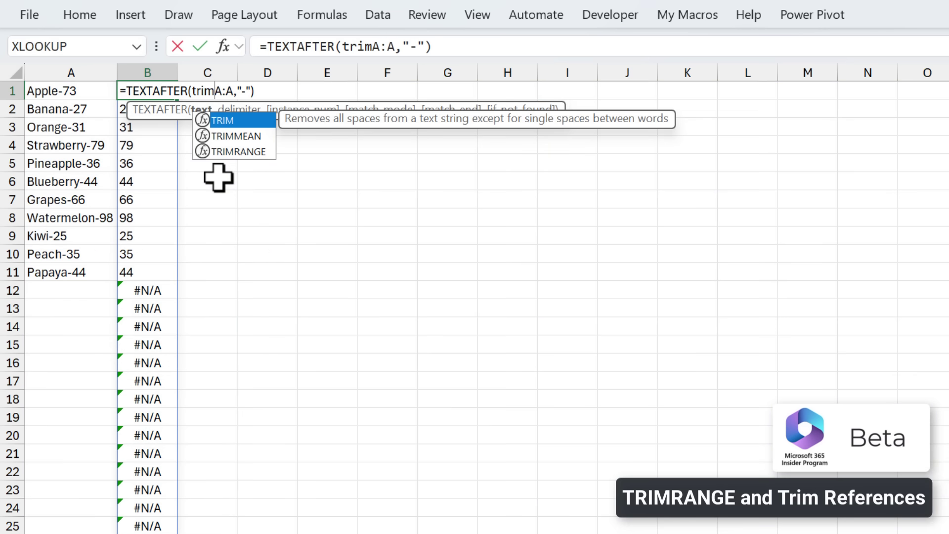
{"action": "key", "text": "Tab"}
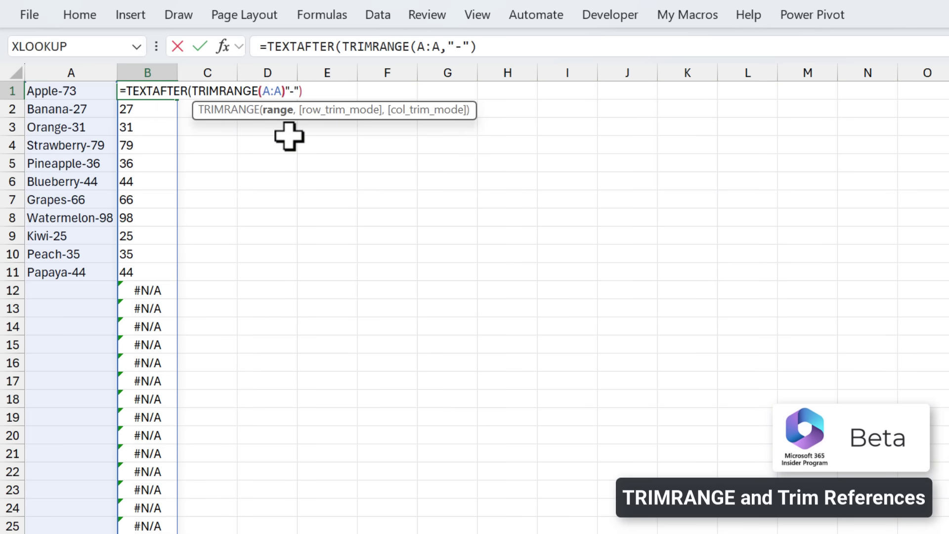
{"action": "type", "text": ")"}
{"action": "key", "text": "Return"}
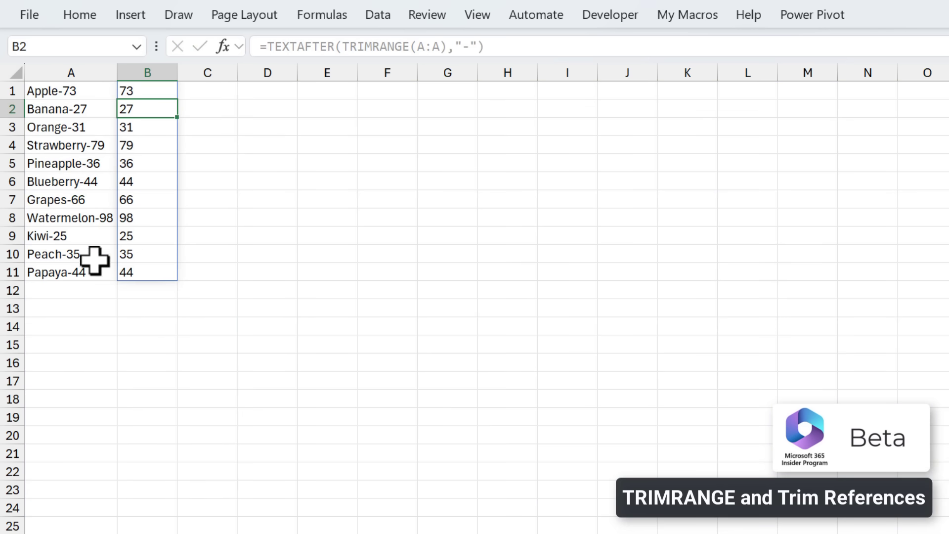
Add Mango-27 in the first empty cell below the fruits
{"action": "left_click", "coordinate": [55, 289]}
{"action": "type", "text": "Mango-27"}
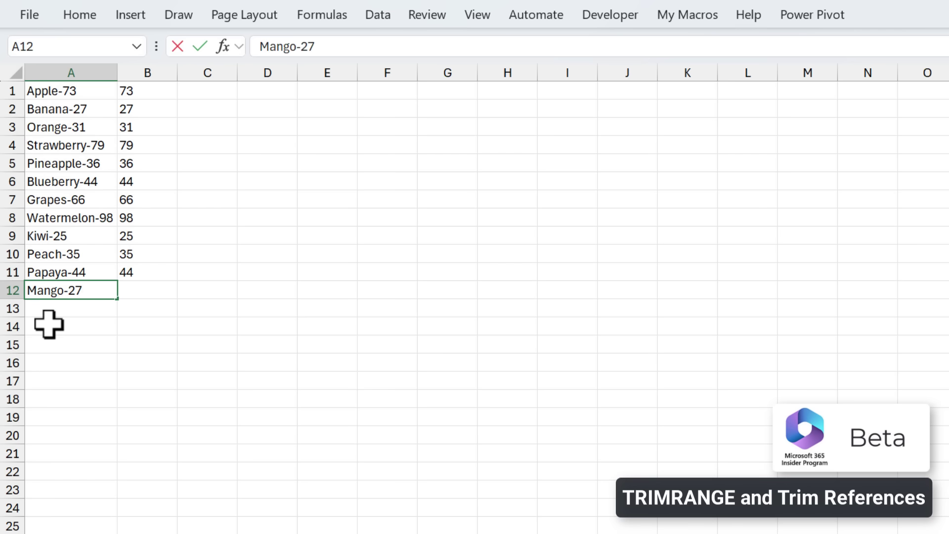
{"action": "key", "text": "Return"}
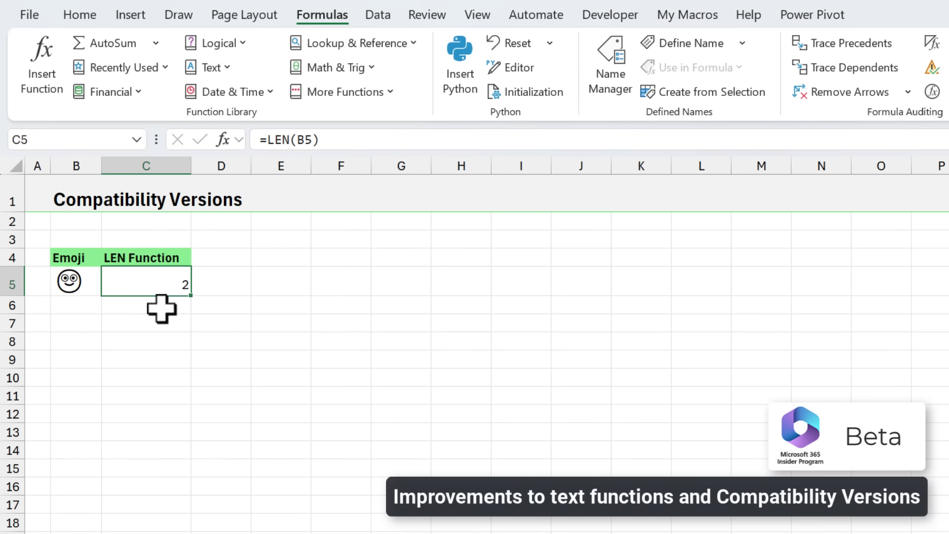
Re-enter =LEN(B5) in C5 and switch calculation to Compatibility Version 2 (Latest) so it returns 1
{"action": "double_click", "coordinate": [148, 282]}
{"action": "key", "text": "ctrl+Return"}
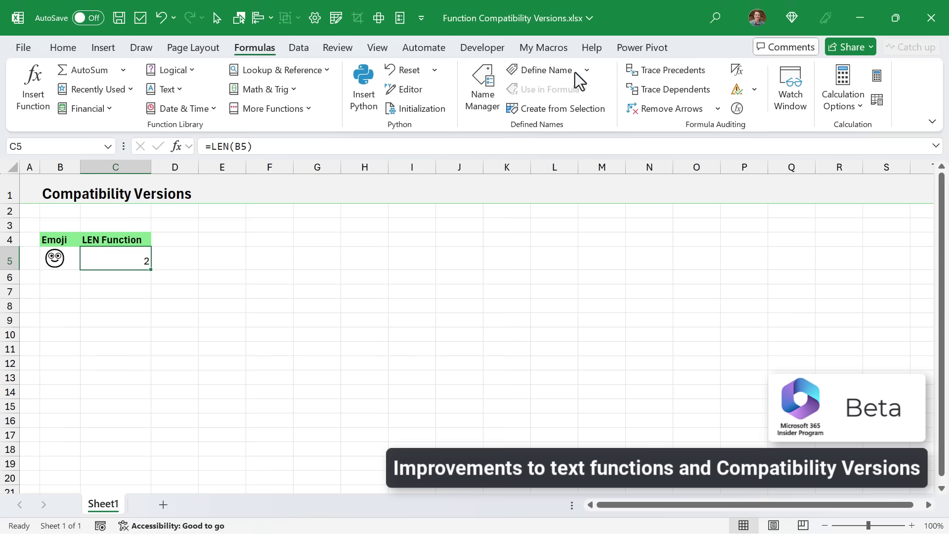
{"action": "left_click", "coordinate": [843, 97]}
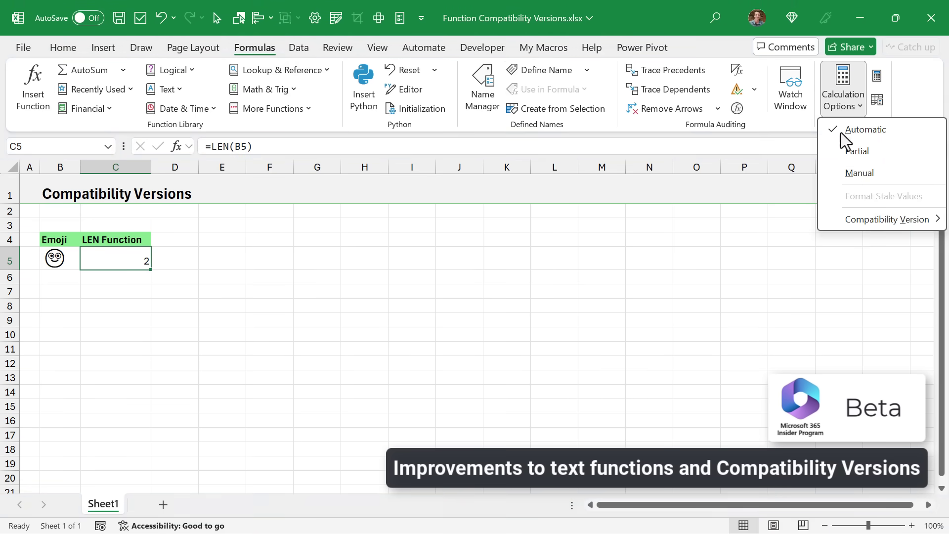
{"action": "mouse_move", "coordinate": [841, 223]}
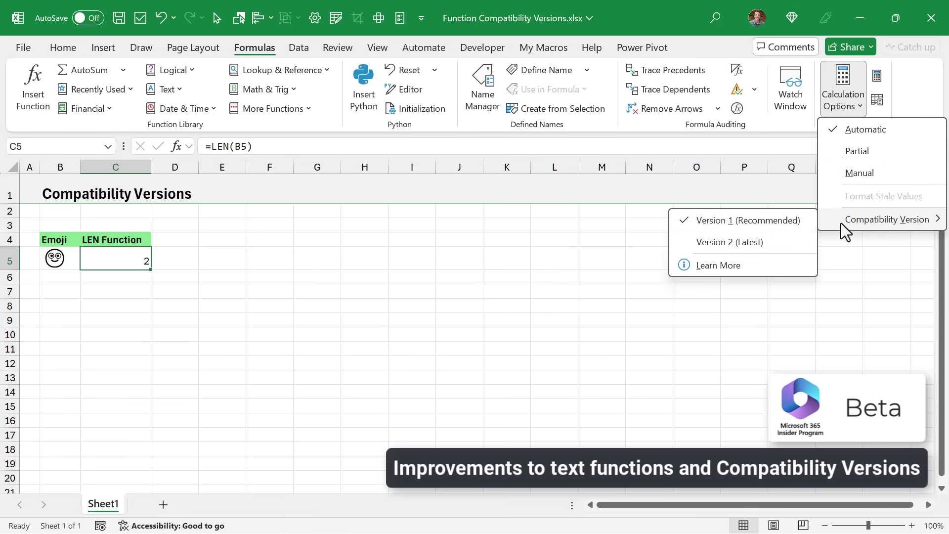
{"action": "left_click", "coordinate": [709, 243]}
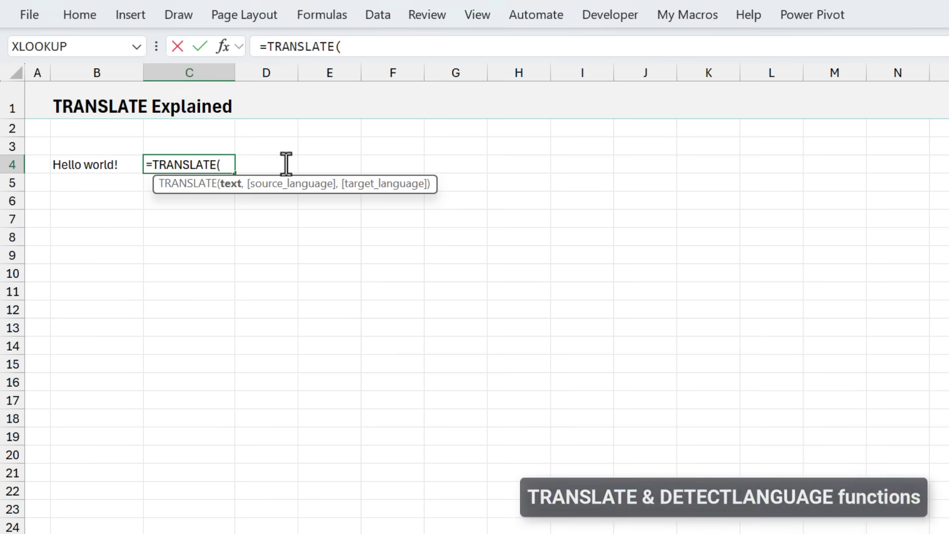
Enter =TRANSLATE(B4,"en","es") in C4 to translate Hello world! into Spanish
{"action": "key", "text": "Left"}
{"action": "type", "text": ","}
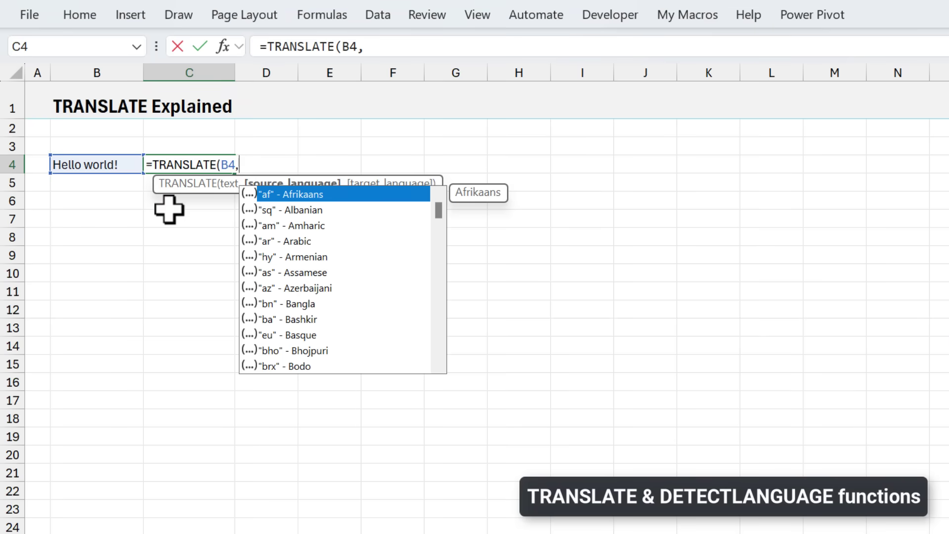
{"action": "scroll", "coordinate": [439, 222], "scroll_direction": "down", "scroll_amount": 10}
{"action": "double_click", "coordinate": [325, 238]}
{"action": "type", "text": ","}
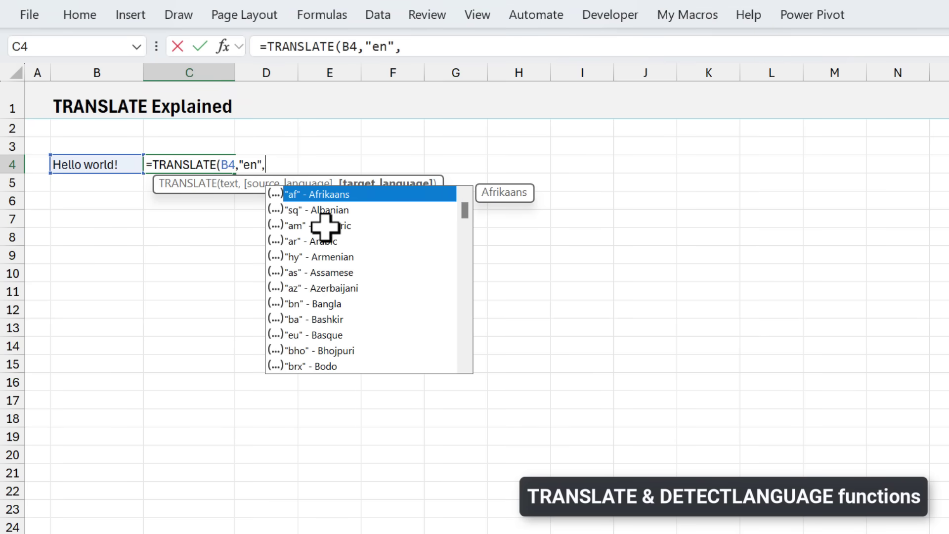
{"action": "left_click_drag", "start_coordinate": [462, 200], "coordinate": [469, 334]}
{"action": "double_click", "coordinate": [366, 320]}
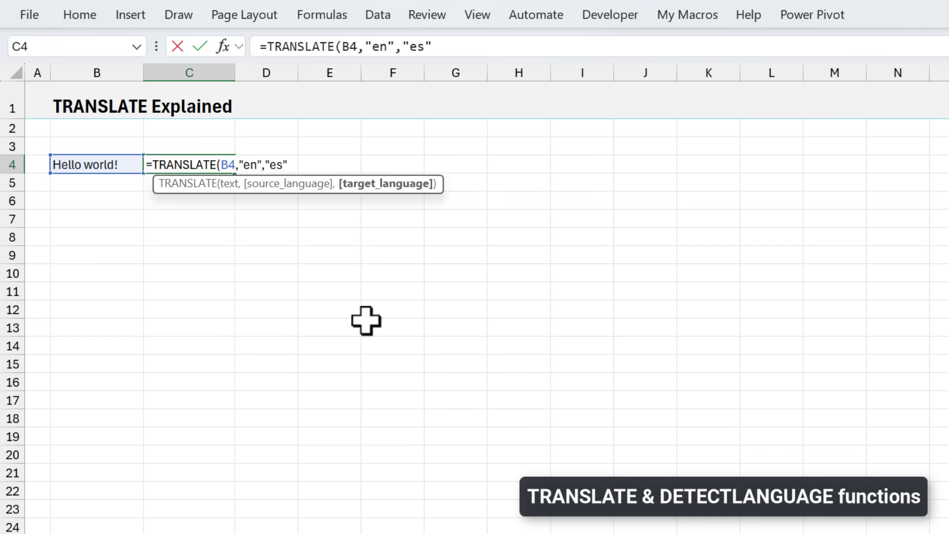
{"action": "key", "text": "Return"}
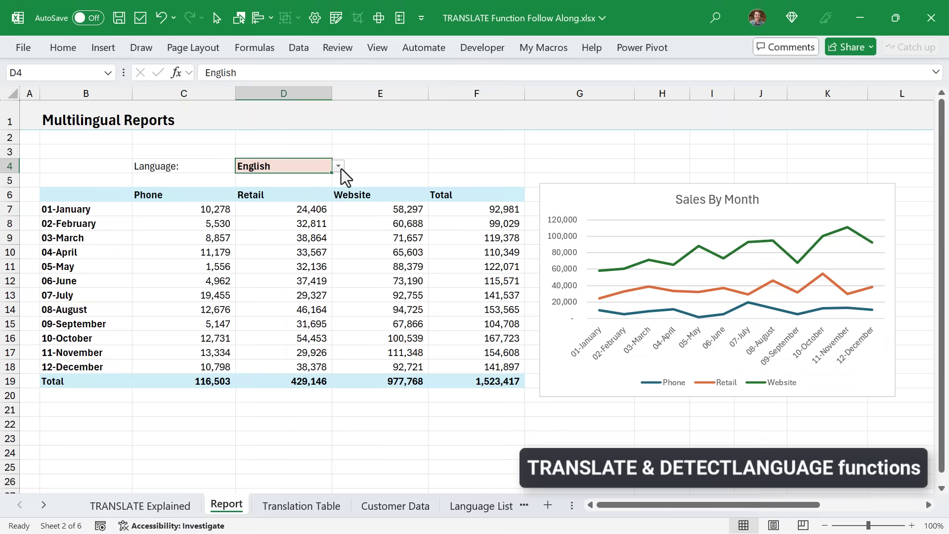
Switch the Report sheet's language in D4 to French, then Portuguese (Brazil)
{"action": "left_click", "coordinate": [339, 167]}
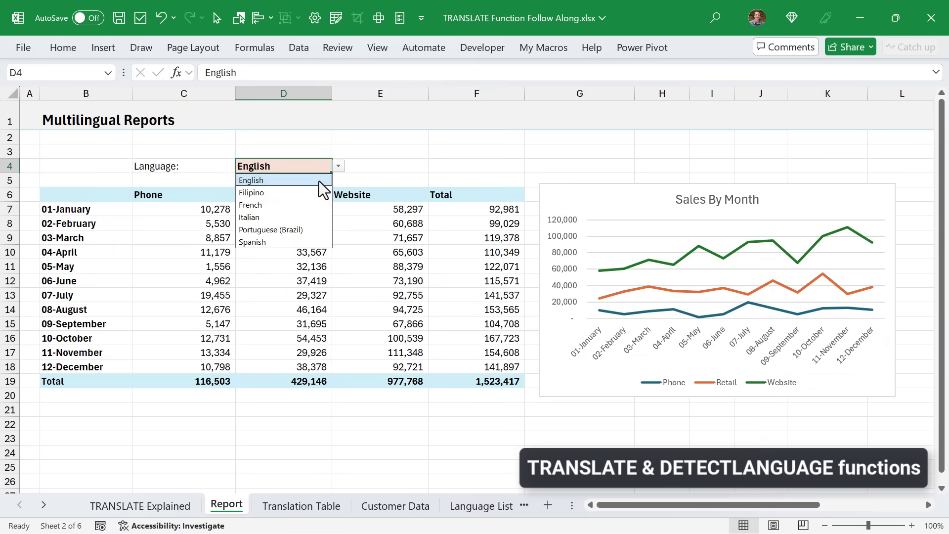
{"action": "left_click", "coordinate": [289, 206]}
{"action": "left_click", "coordinate": [339, 167]}
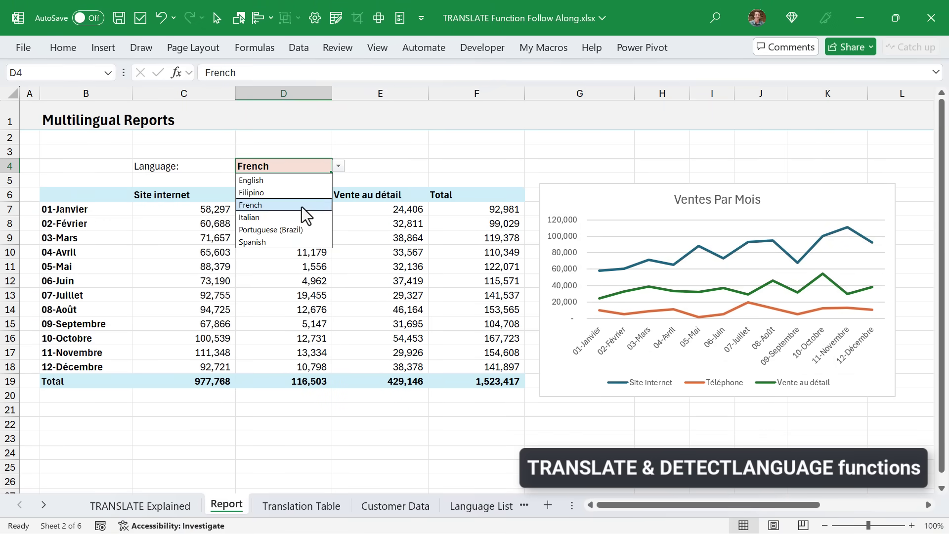
{"action": "left_click", "coordinate": [292, 230]}
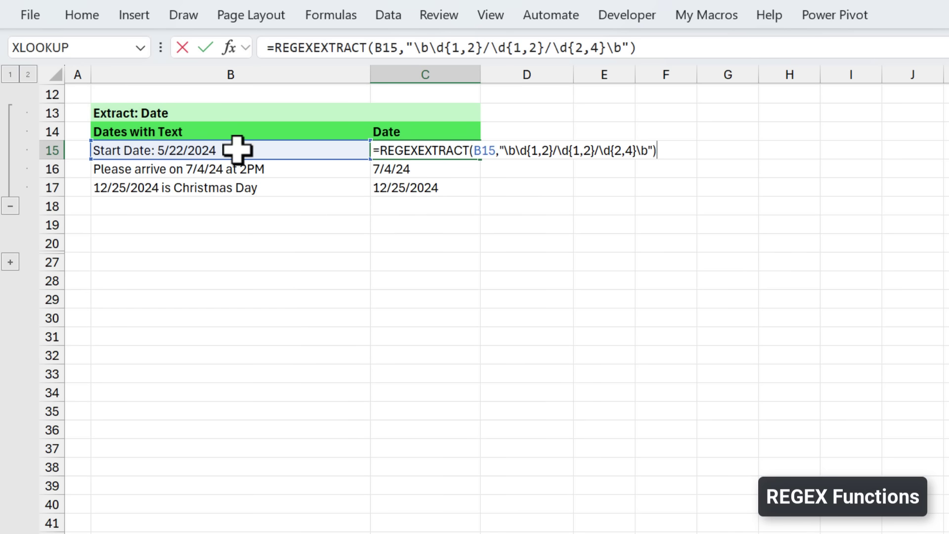
Enter REGEXEXTRACT formulas for the date 5/22/2024 in C15 and both phone numbers in C23:D23
{"action": "key", "text": "ctrl+Return"}
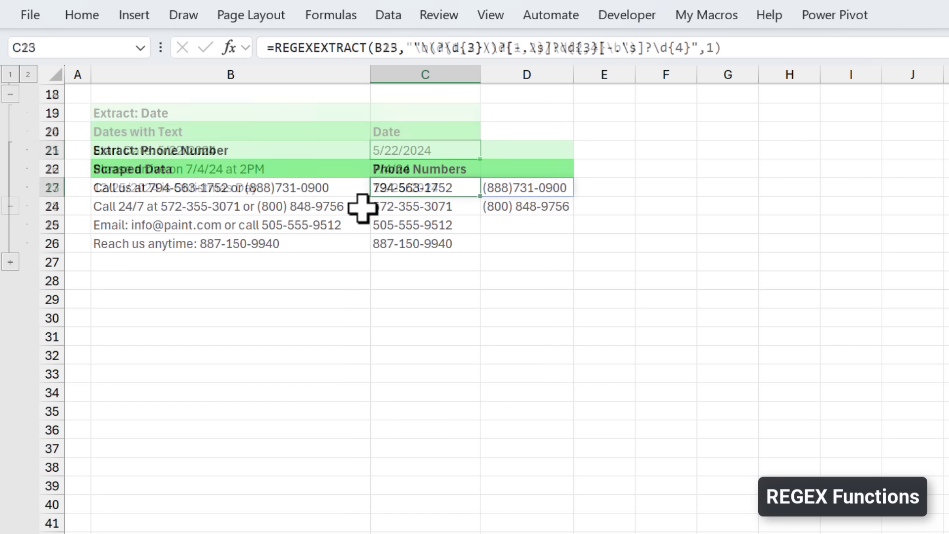
{"action": "key", "text": "F2"}
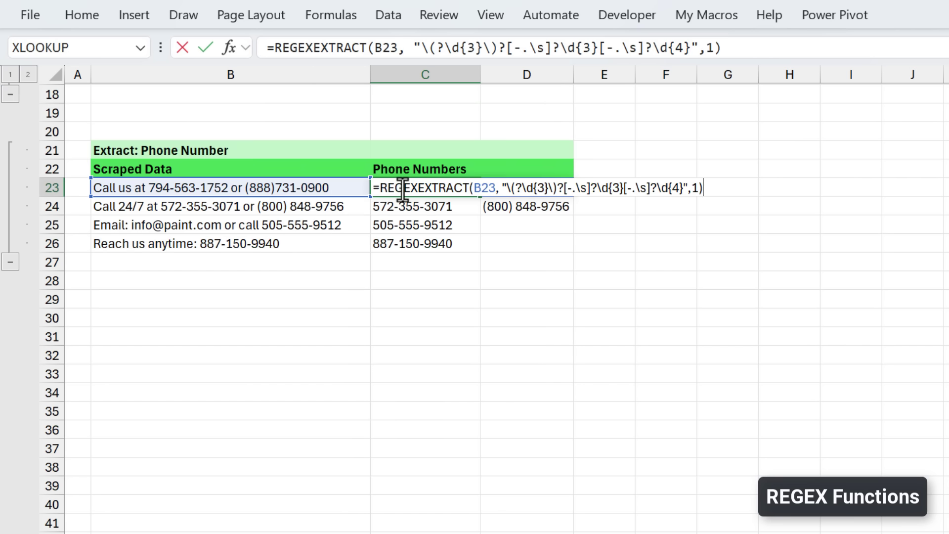
{"action": "key", "text": "ctrl+Return"}
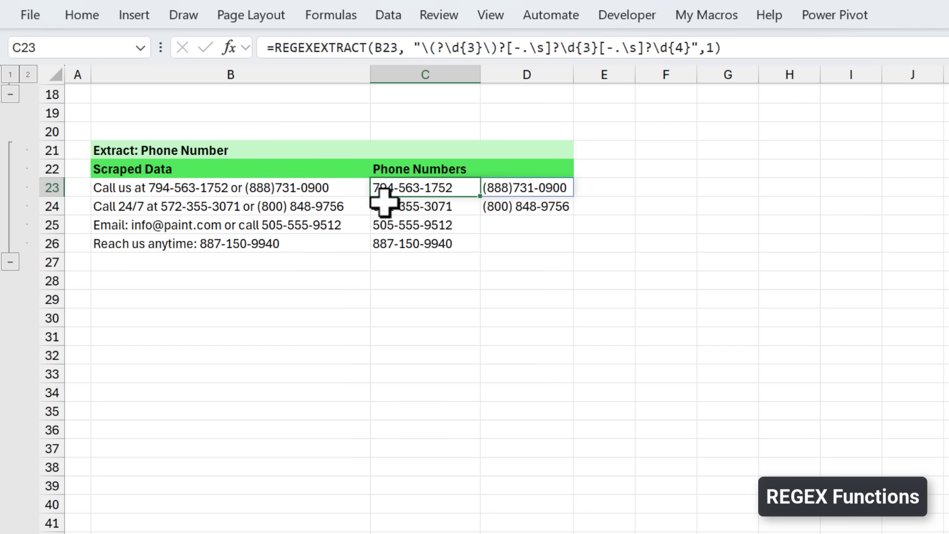
{"action": "left_click", "coordinate": [388, 210]}
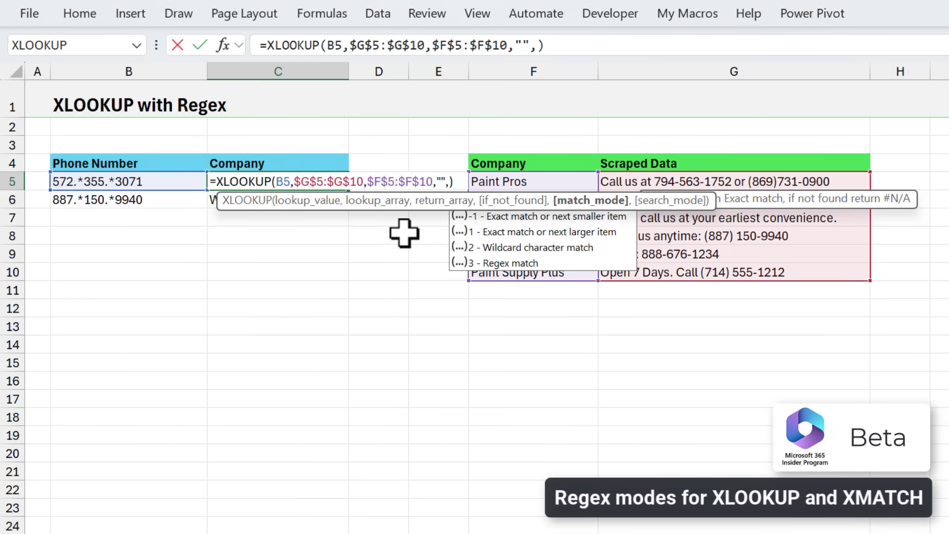
Set C5's XLOOKUP match mode to 3 - Regex match, then highlight the scraped data in G5:G10
{"action": "double_click", "coordinate": [488, 265]}
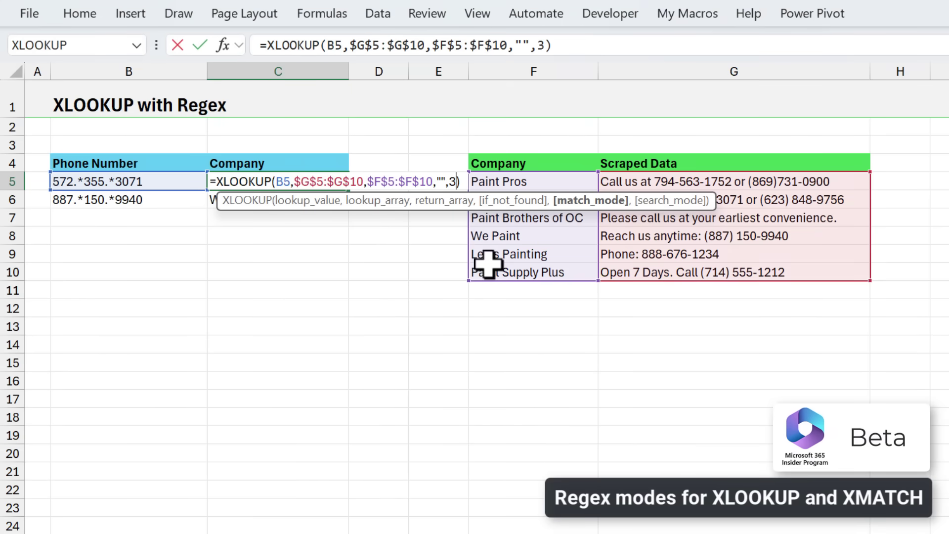
{"action": "key", "text": "Return"}
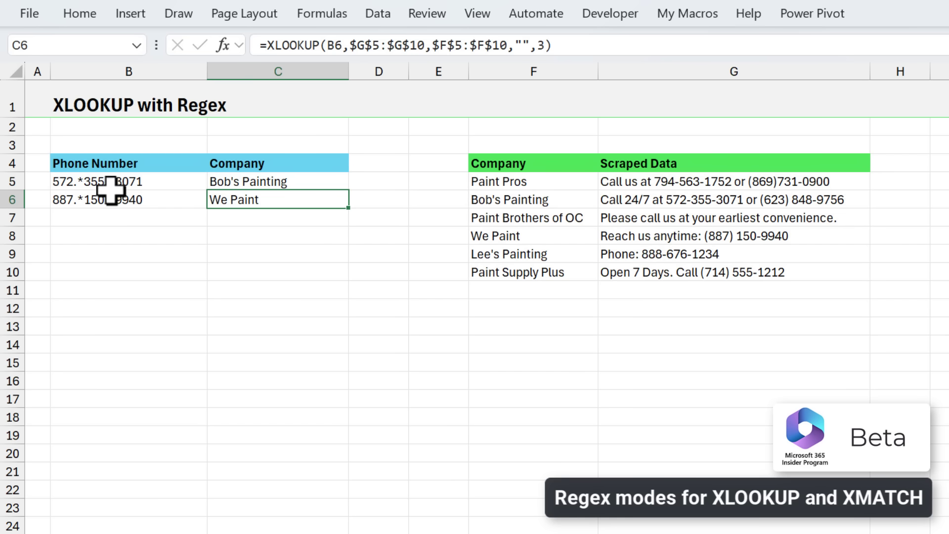
{"action": "left_click_drag", "start_coordinate": [659, 179], "coordinate": [653, 275]}
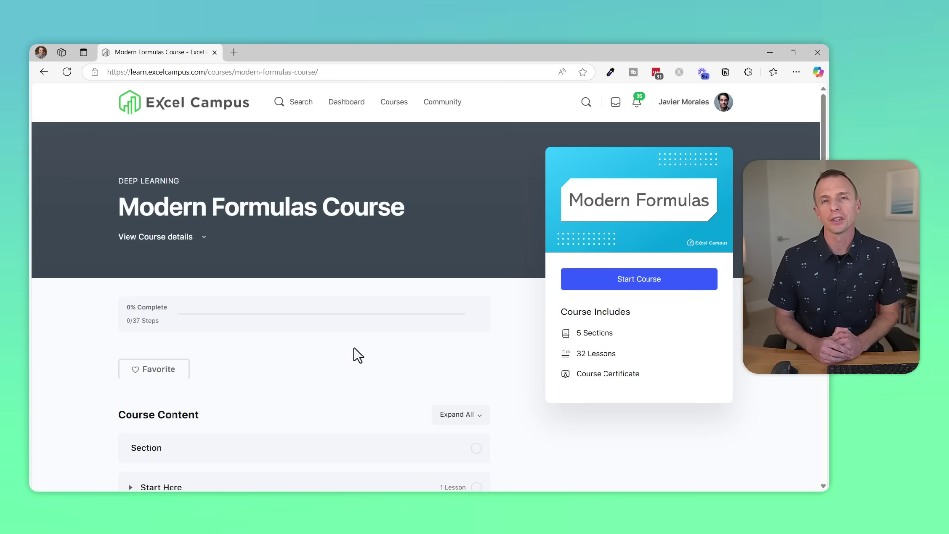
Scroll the Modern Formulas Course page past the XLOOKUP lessons down to Dynamic Array Formulas
{"action": "scroll", "coordinate": [358, 355], "scroll_direction": "down", "scroll_amount": 8}
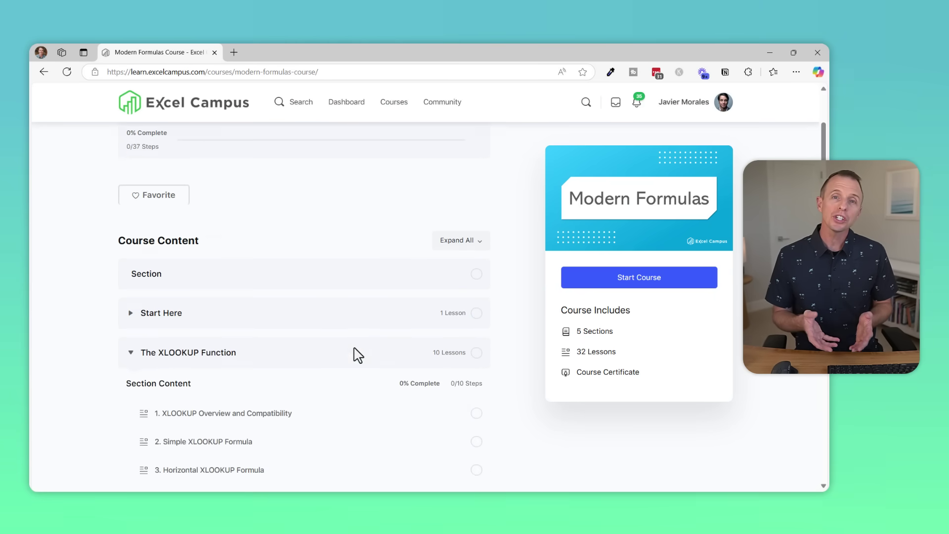
{"action": "scroll", "coordinate": [358, 355], "scroll_direction": "down", "scroll_amount": 7}
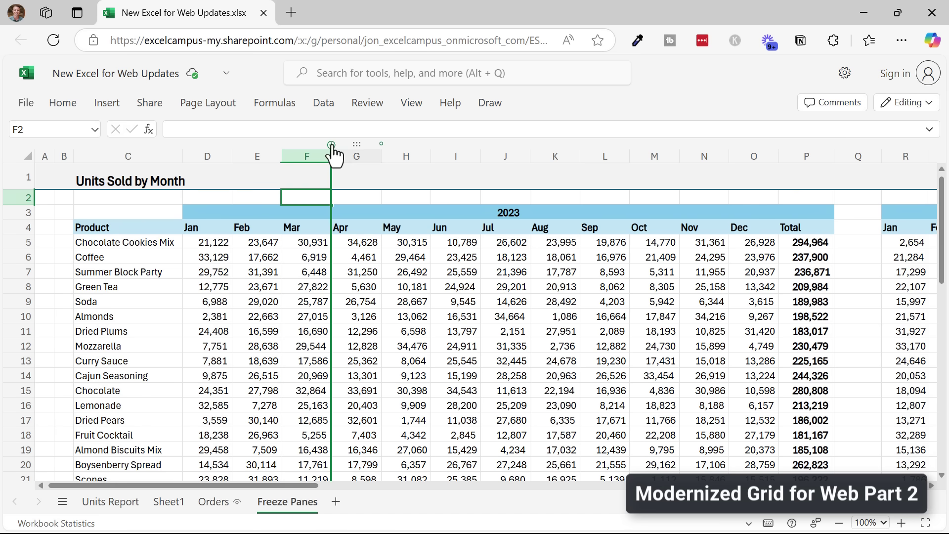
Add blank columns after Mar and Jun, download the sheet as Order Data(Sheet1).csv, then edit B4's date
{"action": "left_click", "coordinate": [331, 144]}
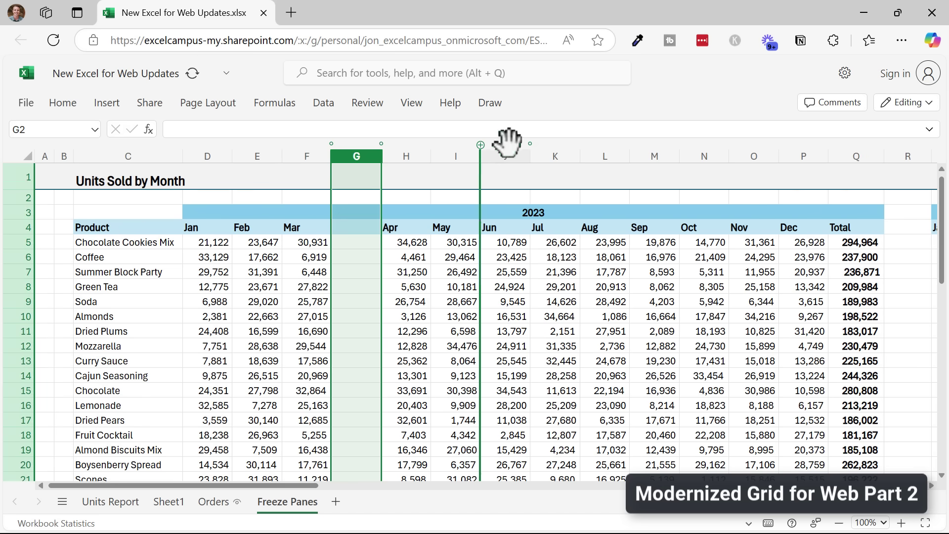
{"action": "left_click", "coordinate": [530, 144]}
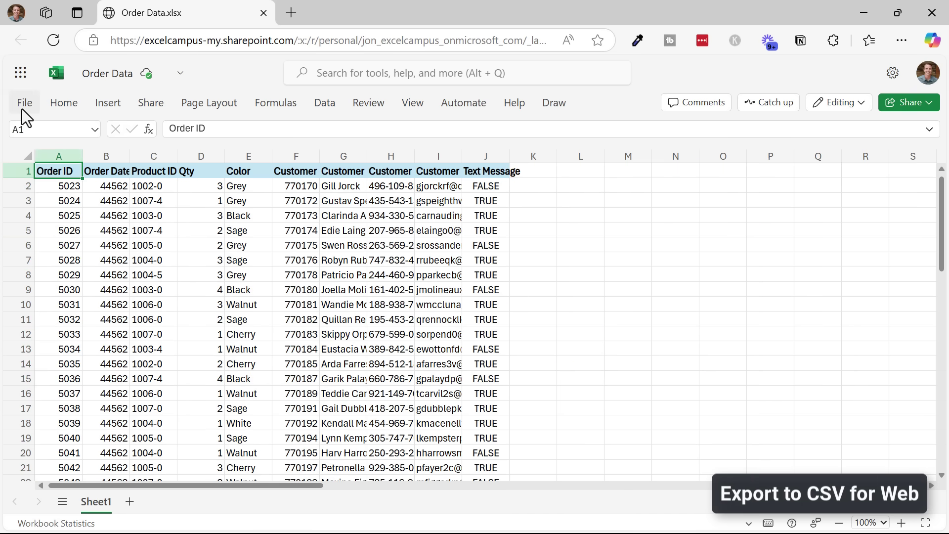
{"action": "left_click", "coordinate": [22, 108]}
{"action": "left_click", "coordinate": [39, 345]}
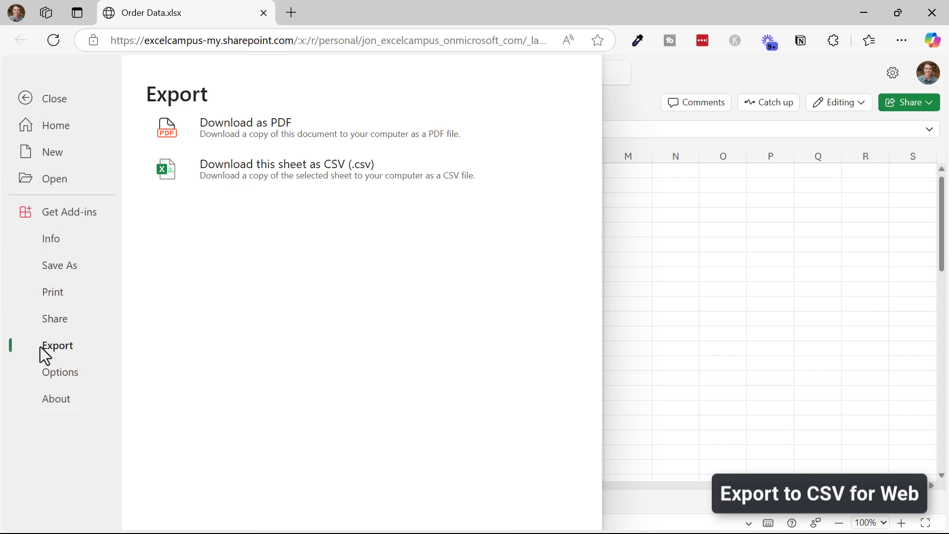
{"action": "left_click", "coordinate": [241, 175]}
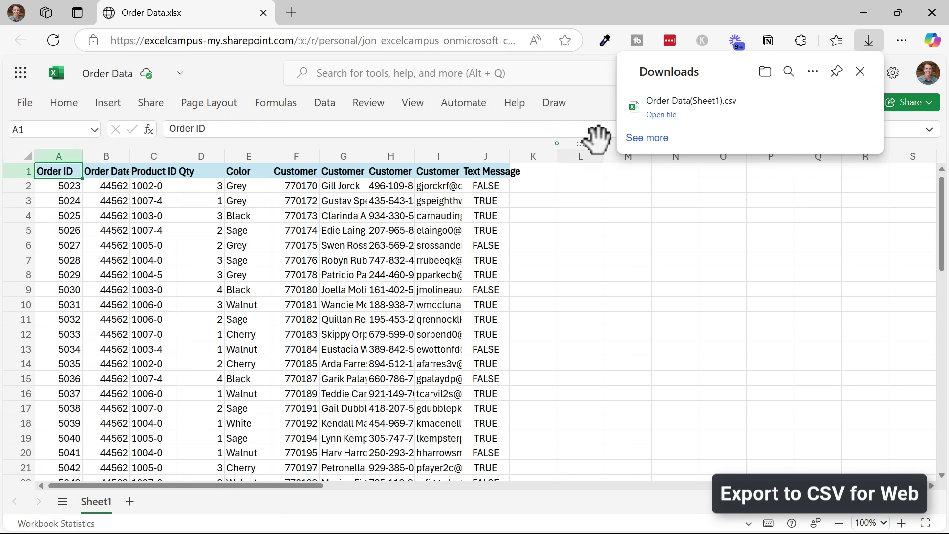
{"action": "double_click", "coordinate": [127, 215]}
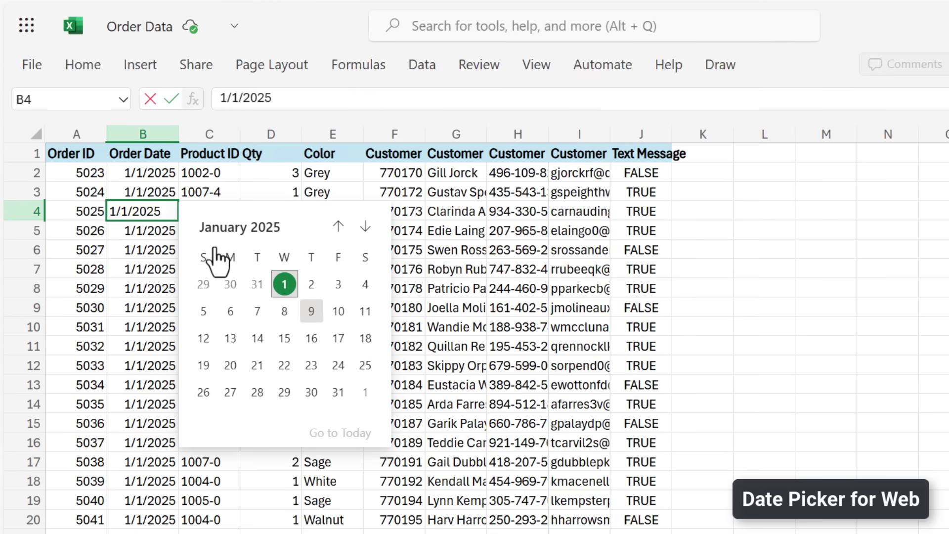
Pick January 8, 2025 from B6's date picker so it reads 1/8/2025
{"action": "double_click", "coordinate": [146, 249]}
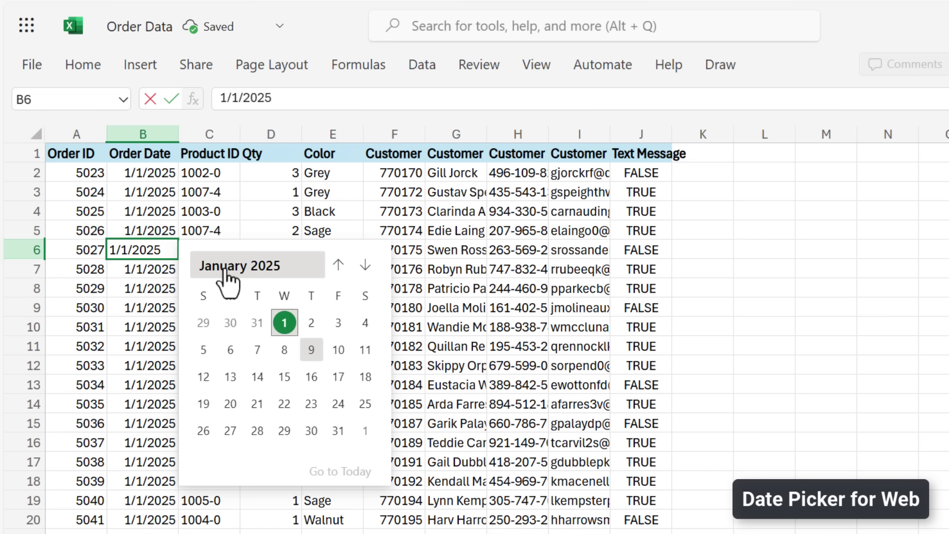
{"action": "left_click", "coordinate": [284, 350]}
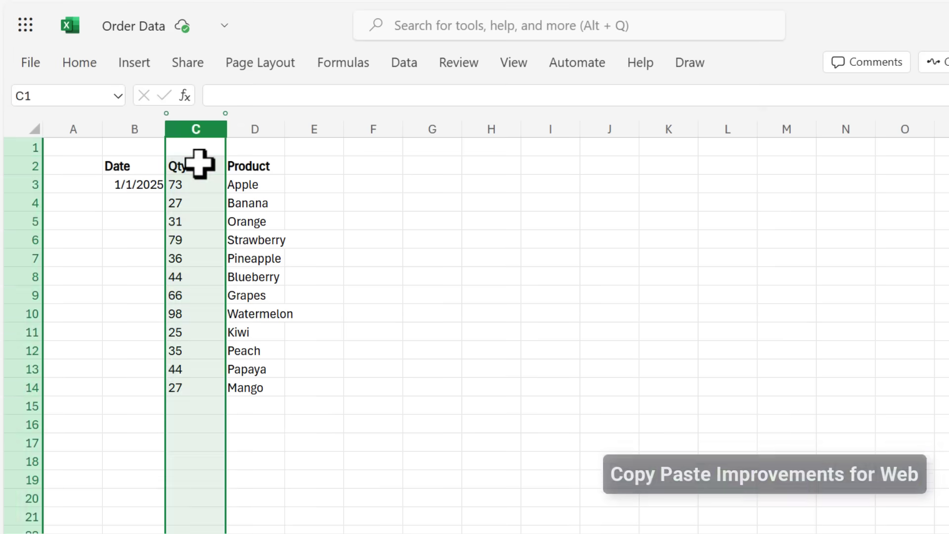
Move the Qty column after Product, then fill B3's 1/1/2025 date down through B14 as a series
{"action": "left_click", "coordinate": [196, 166]}
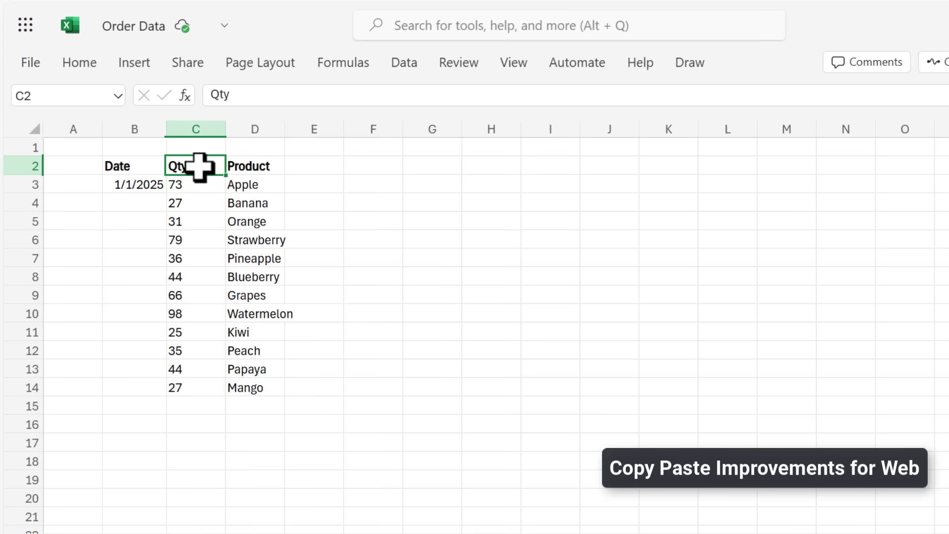
{"action": "left_click_drag", "start_coordinate": [195, 108], "coordinate": [239, 121]}
{"action": "left_click", "coordinate": [148, 184]}
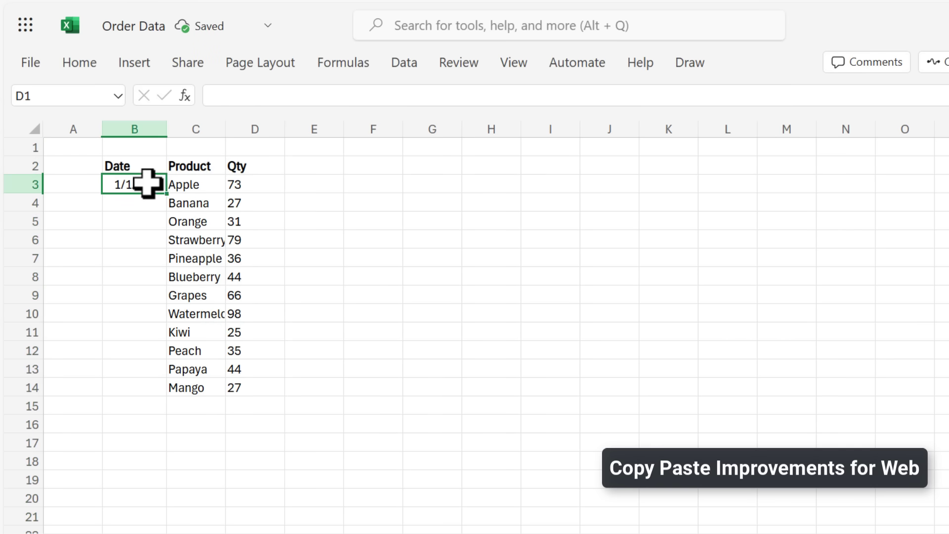
{"action": "left_click_drag", "start_coordinate": [165, 193], "coordinate": [169, 390]}
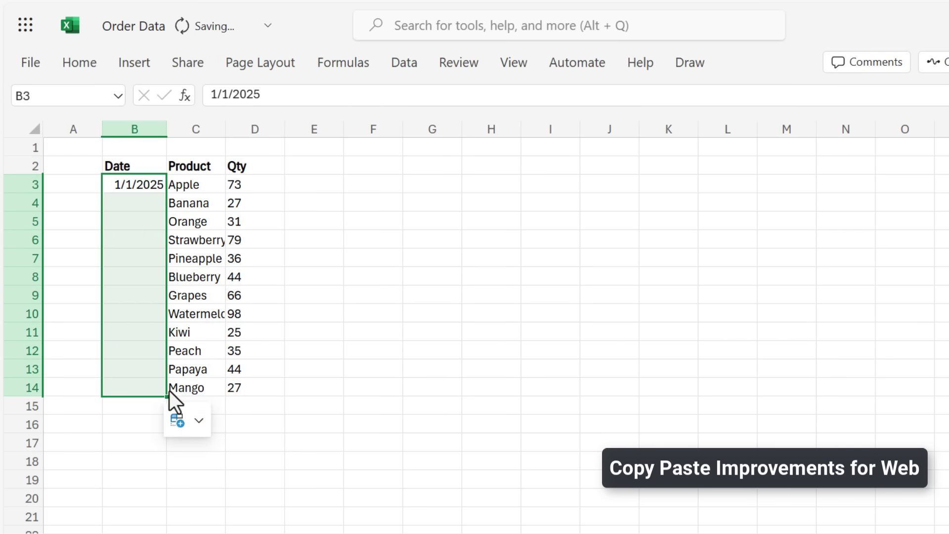
{"action": "left_click", "coordinate": [198, 421]}
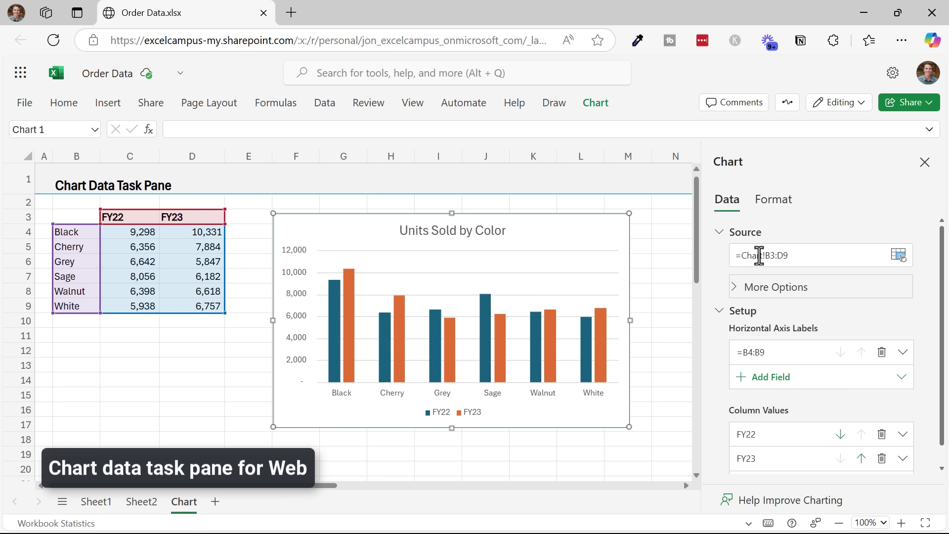
Expand More Options under Source in the chart's data pane
{"action": "left_click", "coordinate": [737, 289]}
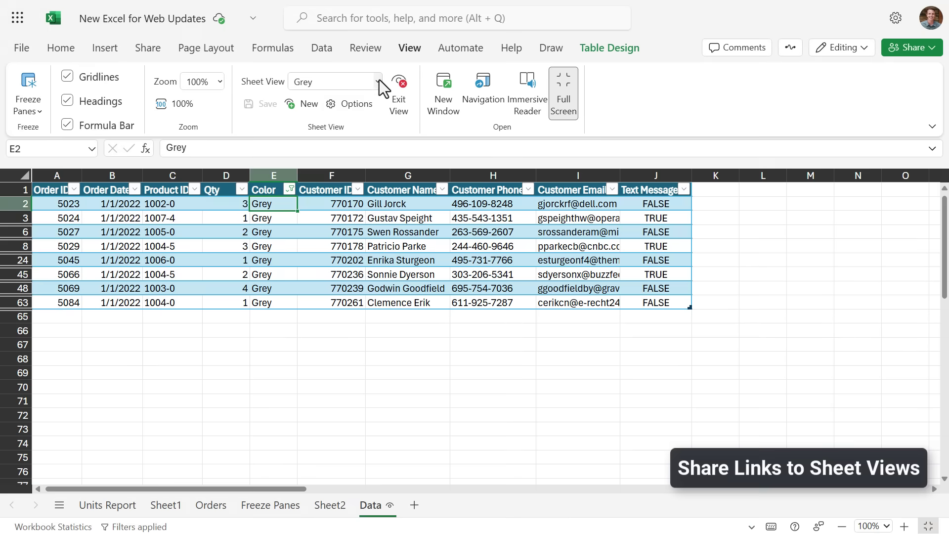
{"action": "left_click", "coordinate": [378, 82]}
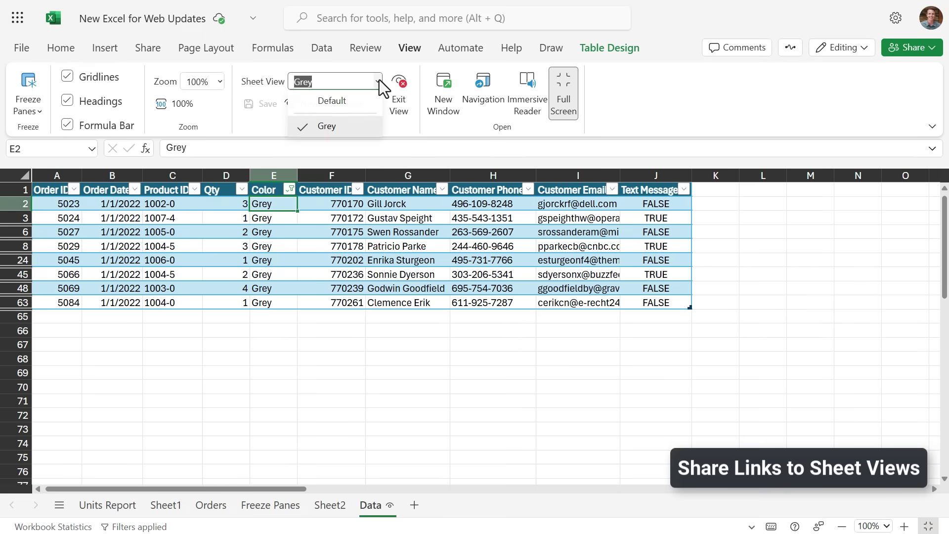
{"action": "left_click", "coordinate": [316, 126]}
{"action": "right_click", "coordinate": [283, 207]}
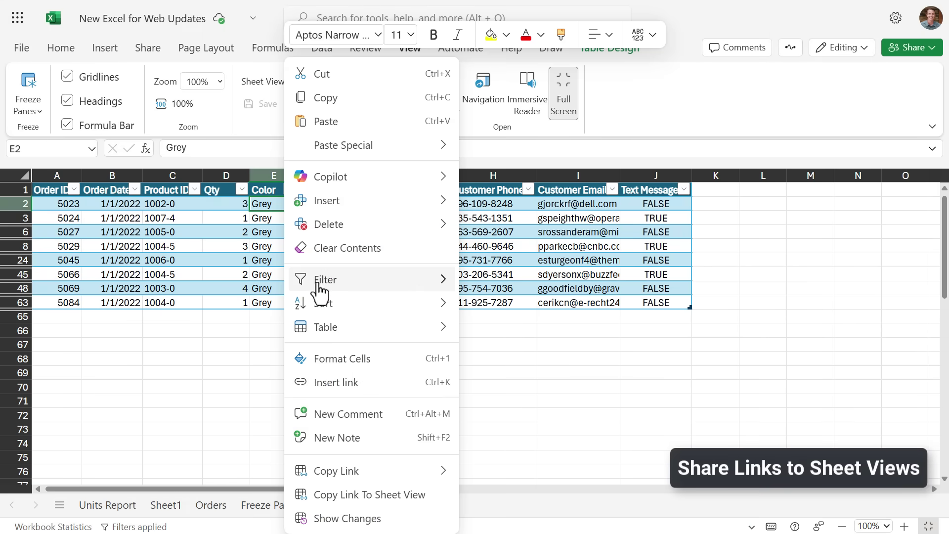
{"action": "left_click", "coordinate": [348, 497]}
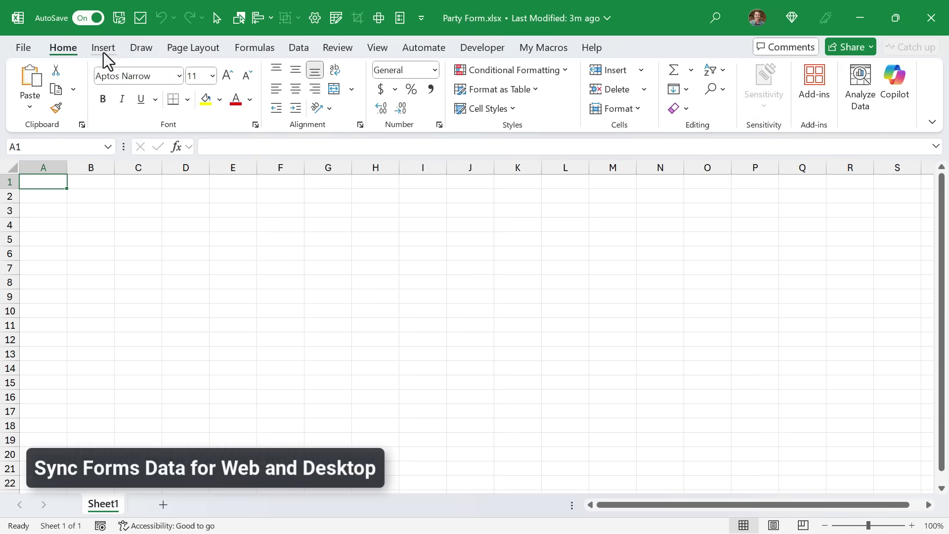
Have Copilot generate a new workbook-linked form asking the team's favorite party food and drink
{"action": "left_click", "coordinate": [104, 49]}
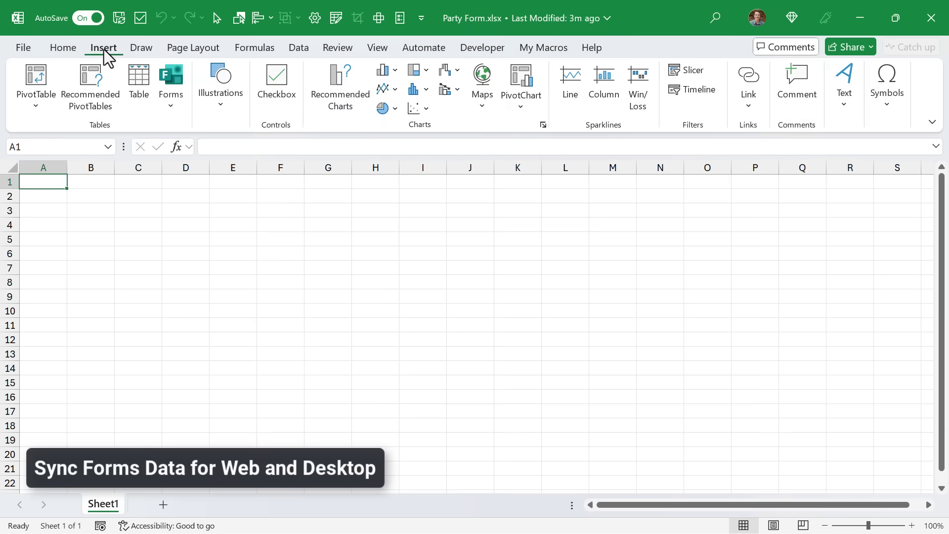
{"action": "left_click", "coordinate": [180, 79]}
{"action": "left_click", "coordinate": [185, 133]}
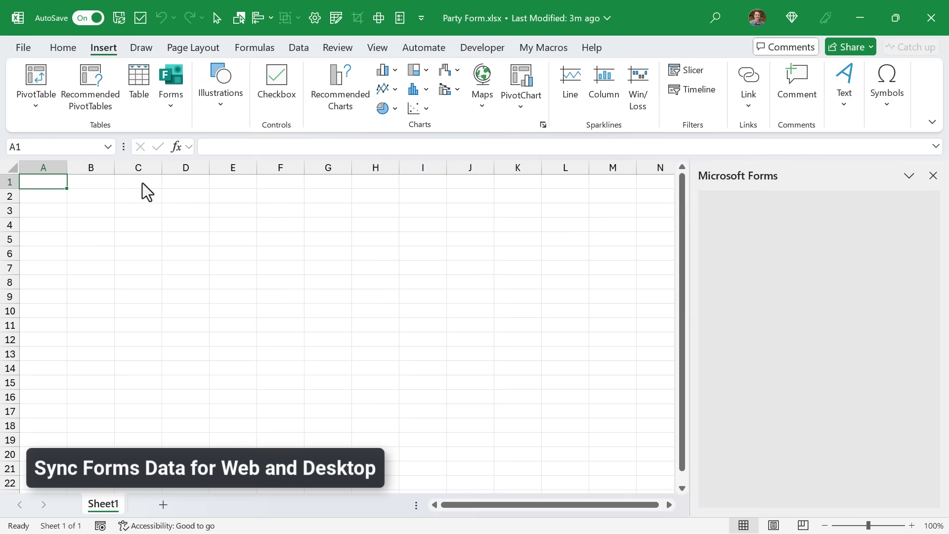
{"action": "type", "text": "We are throwing a party and would like to ask our team what "}
{"action": "type", "text": "their favorite food and desserts are. Please create a "}
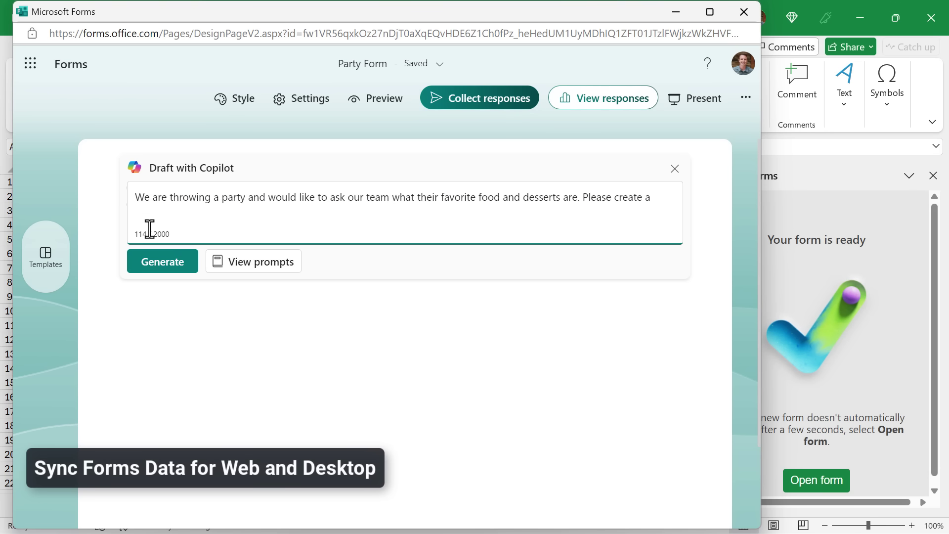
{"action": "type", "text": "survey with 6 common options for each question."}
{"action": "left_click", "coordinate": [163, 262]}
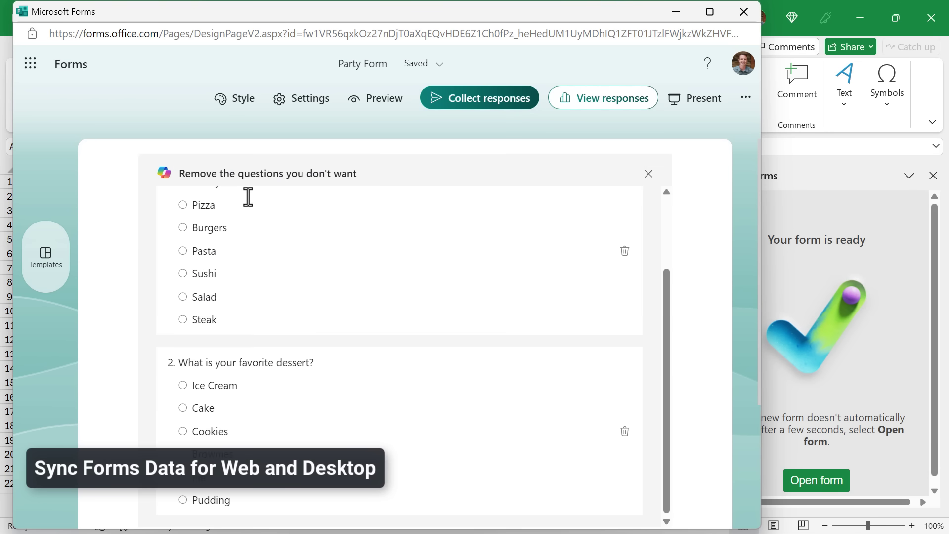
Answer the form with Pizza as favorite food and Cake as favorite dessert, and submit
{"action": "scroll", "coordinate": [178, 339], "scroll_direction": "down", "scroll_amount": 3}
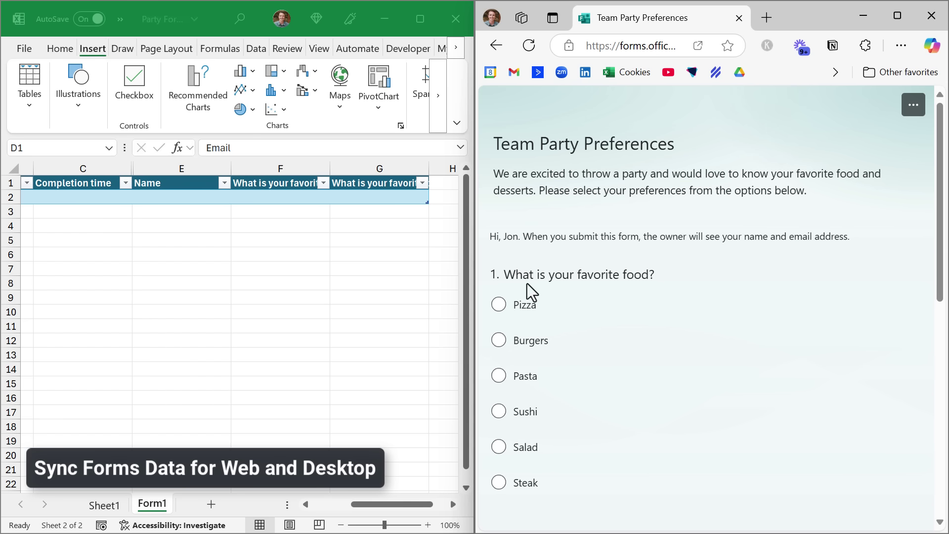
{"action": "left_click", "coordinate": [524, 307]}
{"action": "scroll", "coordinate": [581, 316], "scroll_direction": "down", "scroll_amount": 4}
{"action": "scroll", "coordinate": [578, 310], "scroll_direction": "down", "scroll_amount": 4}
{"action": "left_click", "coordinate": [498, 236]}
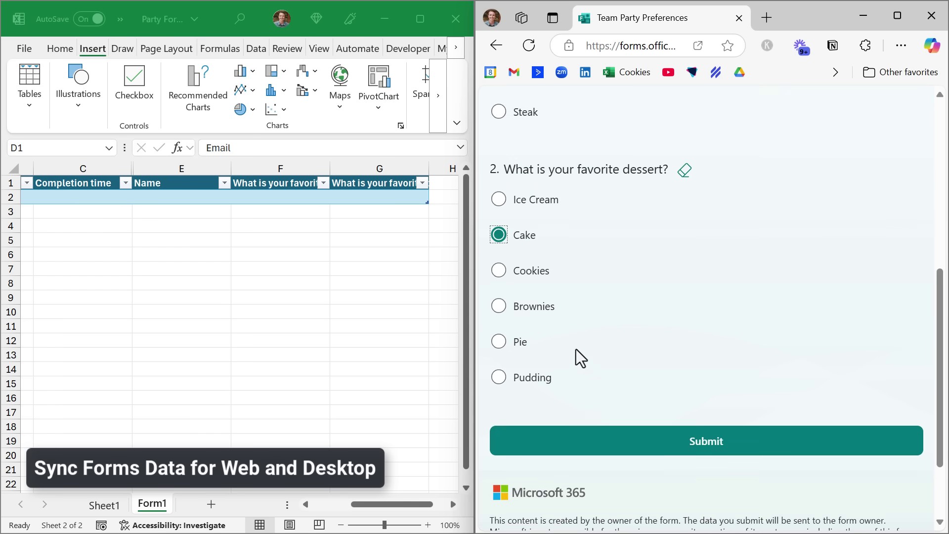
{"action": "left_click", "coordinate": [648, 445]}
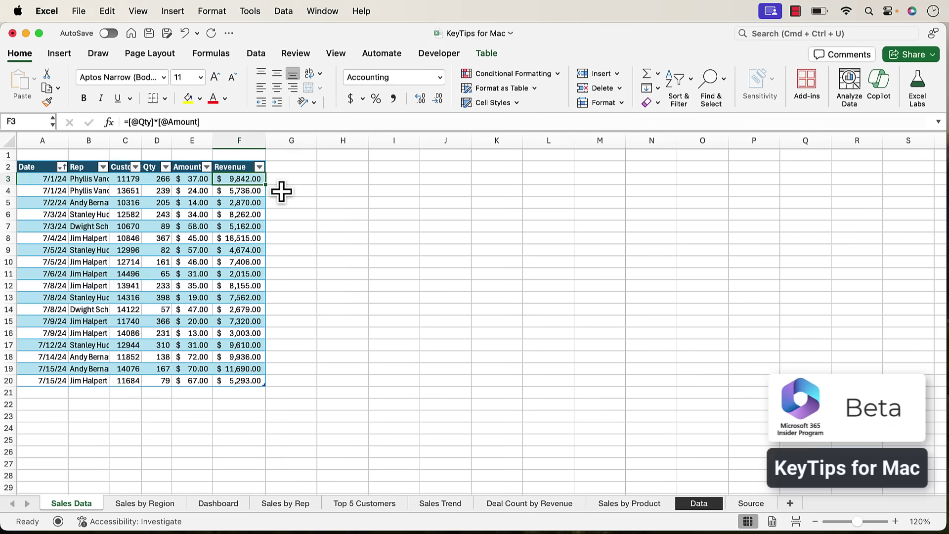
Show ribbon KeyTips with Alt+Cmd+Space, then Home KeyTips with H, and scroll the From Folder article
{"action": "key", "text": "alt+super+space"}
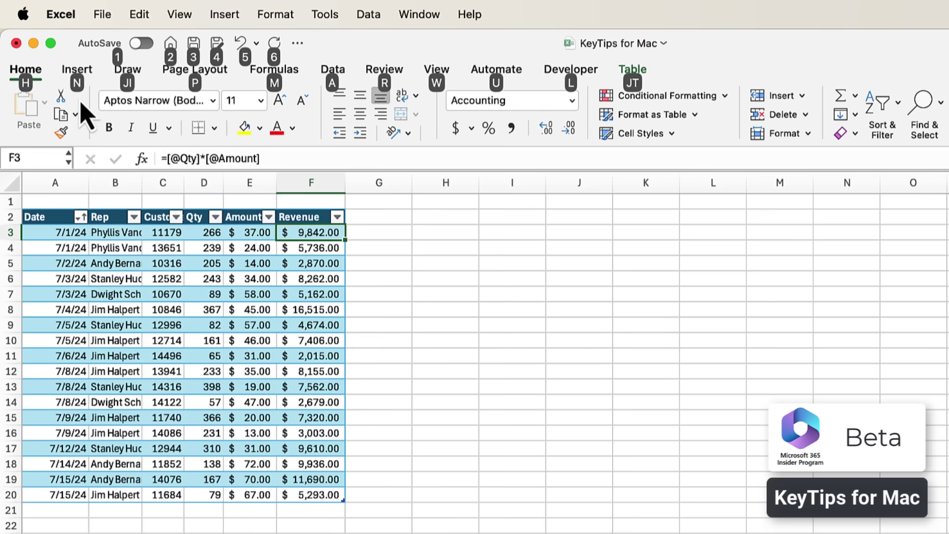
{"action": "key", "text": "h"}
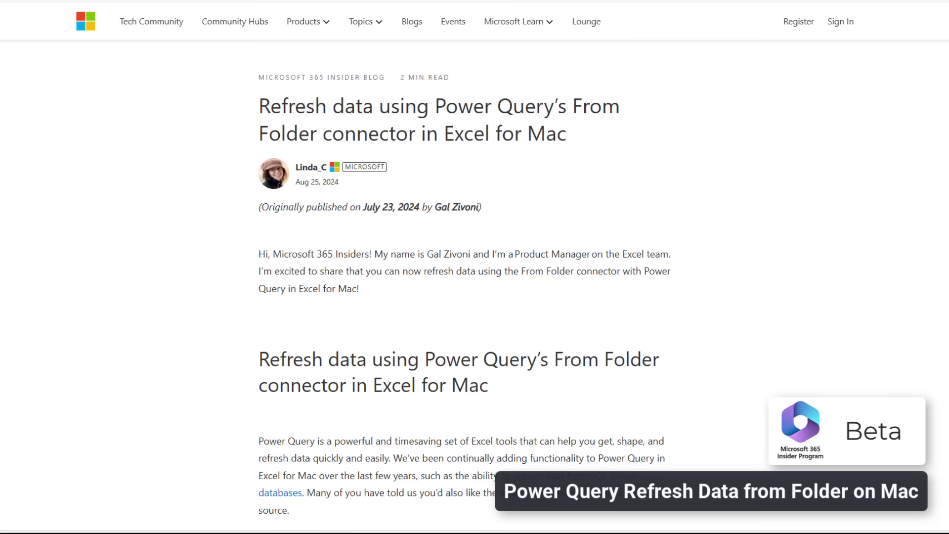
{"action": "scroll", "coordinate": [465, 287], "scroll_direction": "down", "scroll_amount": 10}
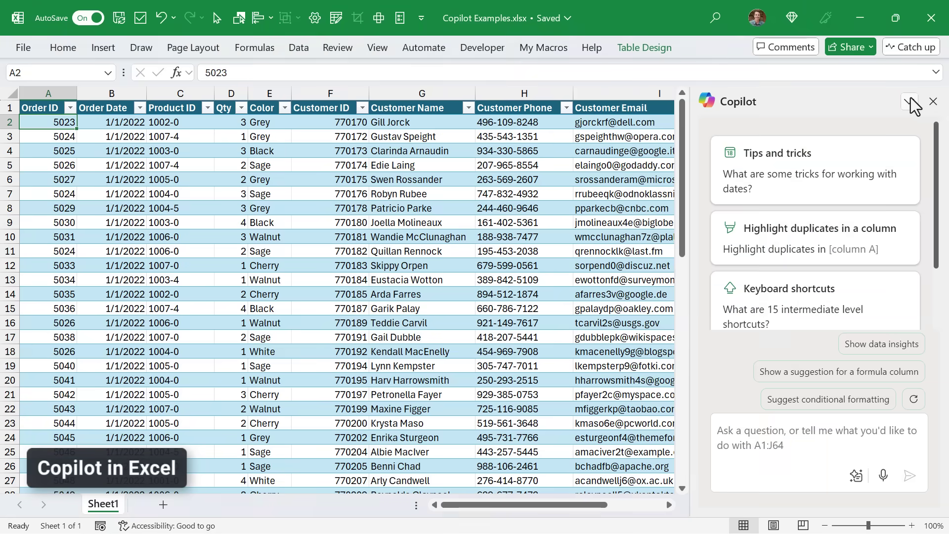
Use Copilot's Highlight duplicates prompt on column A and apply the yellow-fill, black-font highlighting
{"action": "left_click", "coordinate": [837, 237]}
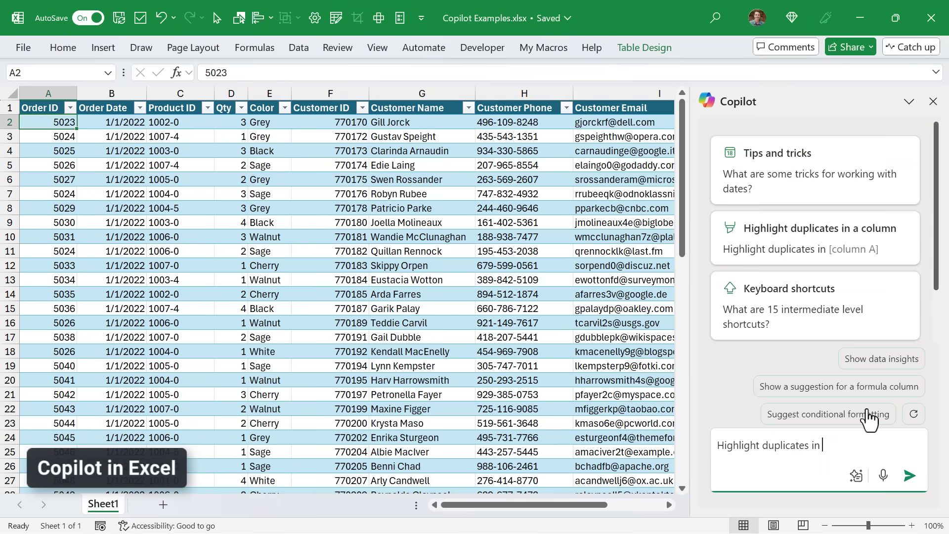
{"action": "left_click", "coordinate": [909, 476]}
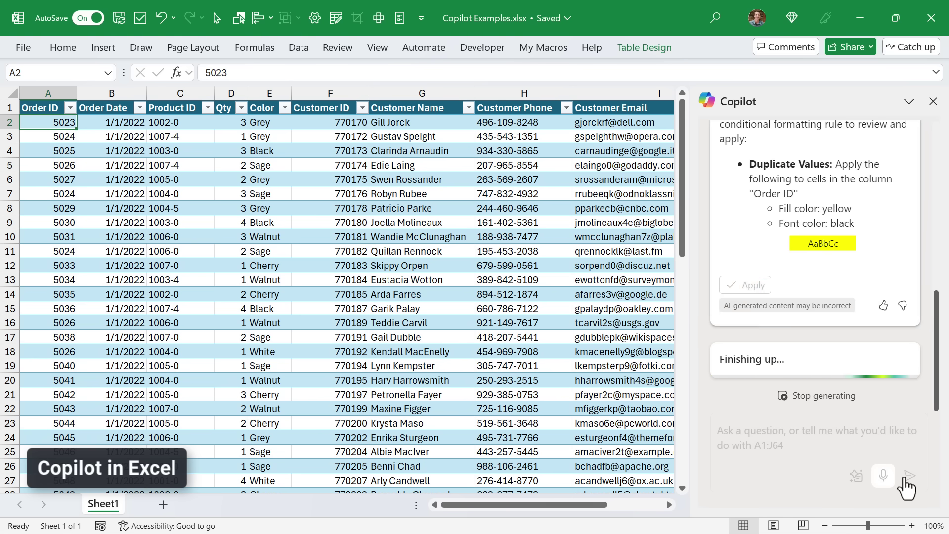
{"action": "left_click", "coordinate": [759, 287]}
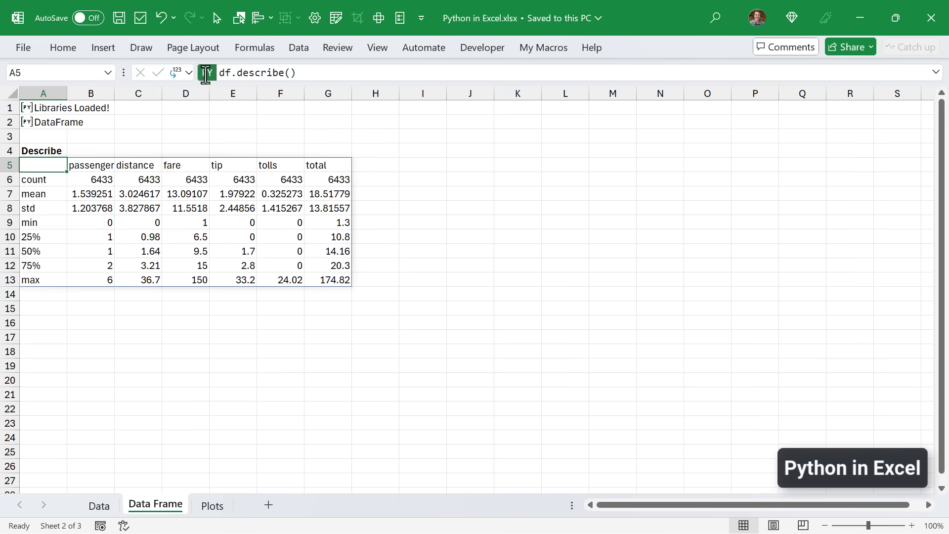
Load the Plots sheet's Triinterp code from H20 in the Python Editor, then filter to All Python cells
{"action": "left_click", "coordinate": [212, 505]}
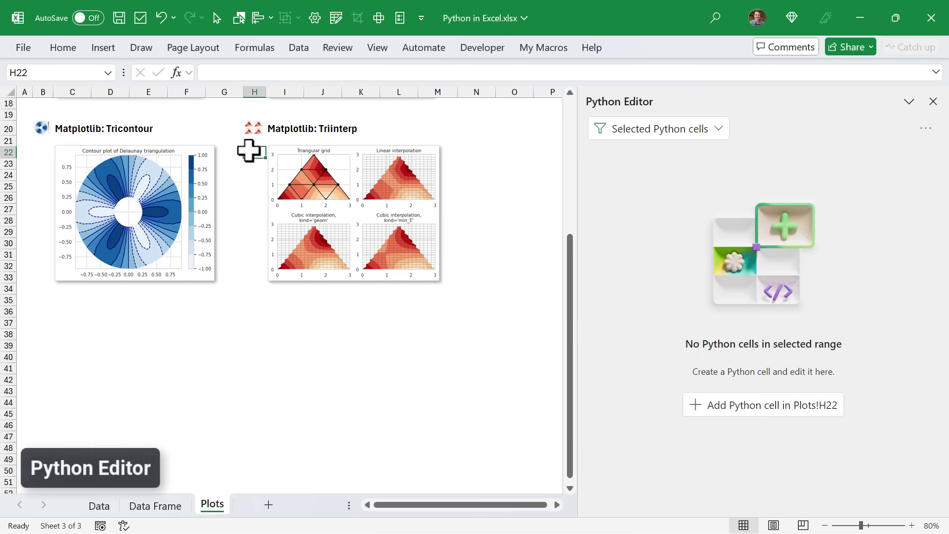
{"action": "left_click", "coordinate": [254, 129]}
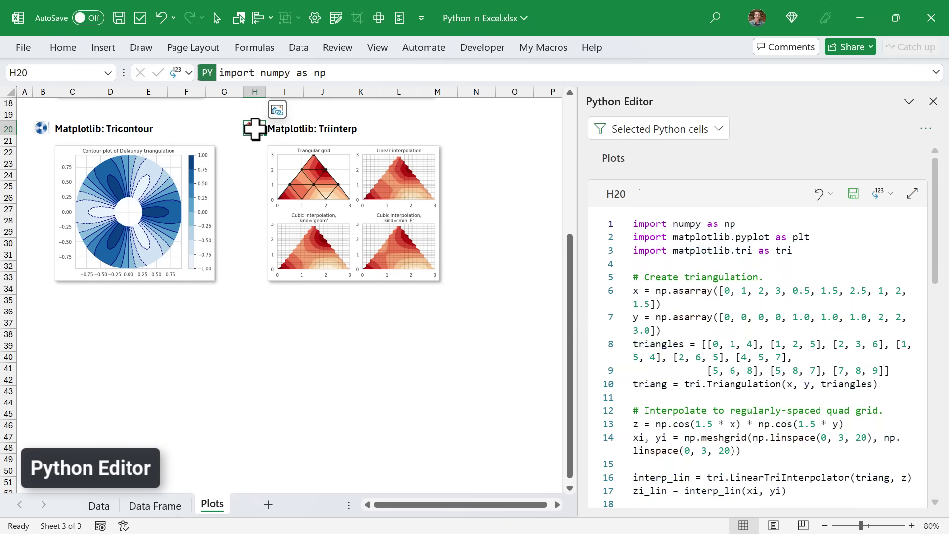
{"action": "double_click", "coordinate": [680, 291]}
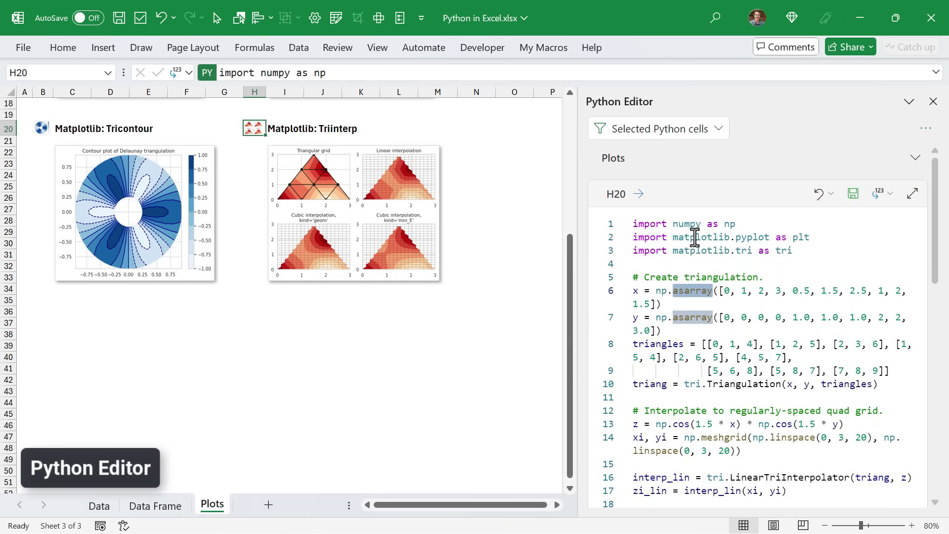
{"action": "left_click", "coordinate": [706, 143]}
{"action": "left_click", "coordinate": [674, 284]}
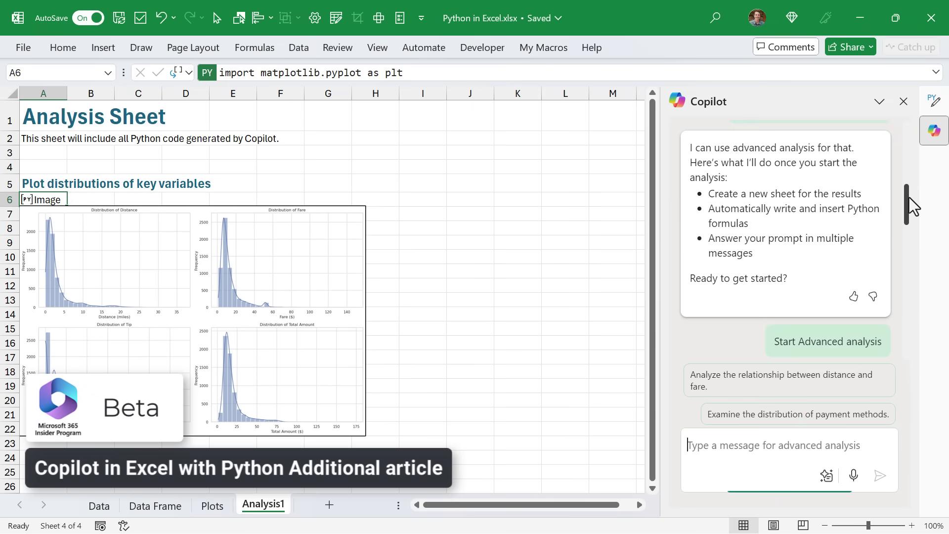
{"action": "left_click_drag", "start_coordinate": [909, 197], "coordinate": [922, 294]}
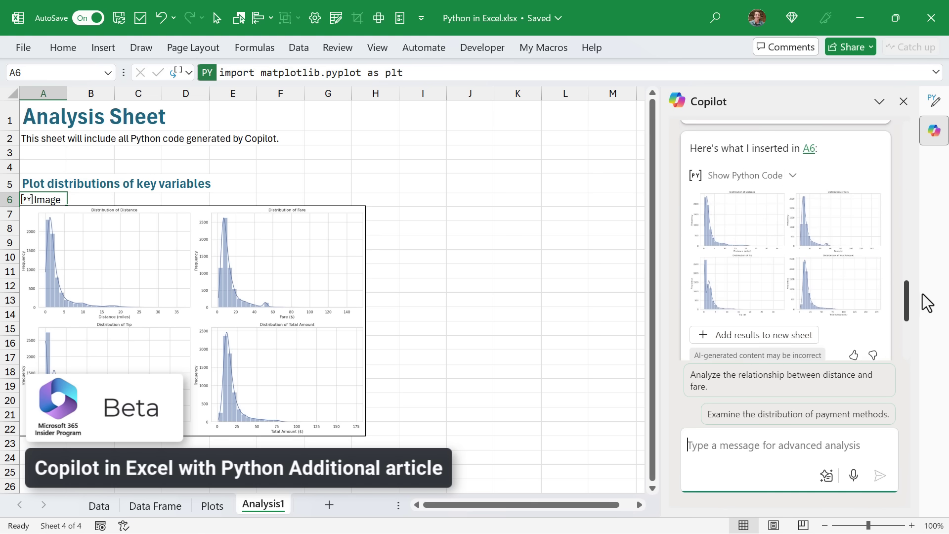